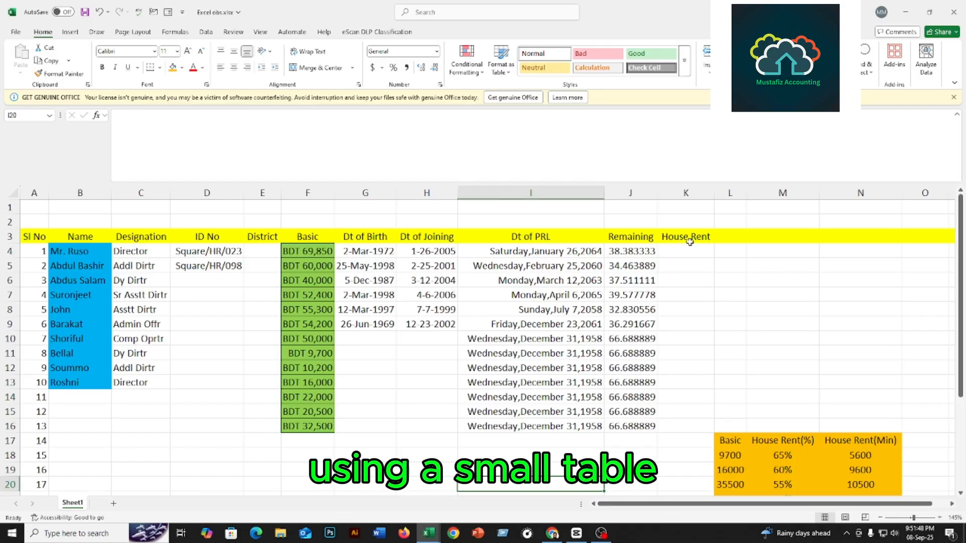
Insert a new blank column K before the House Rent column.
scroll(785, 442, down, 2)
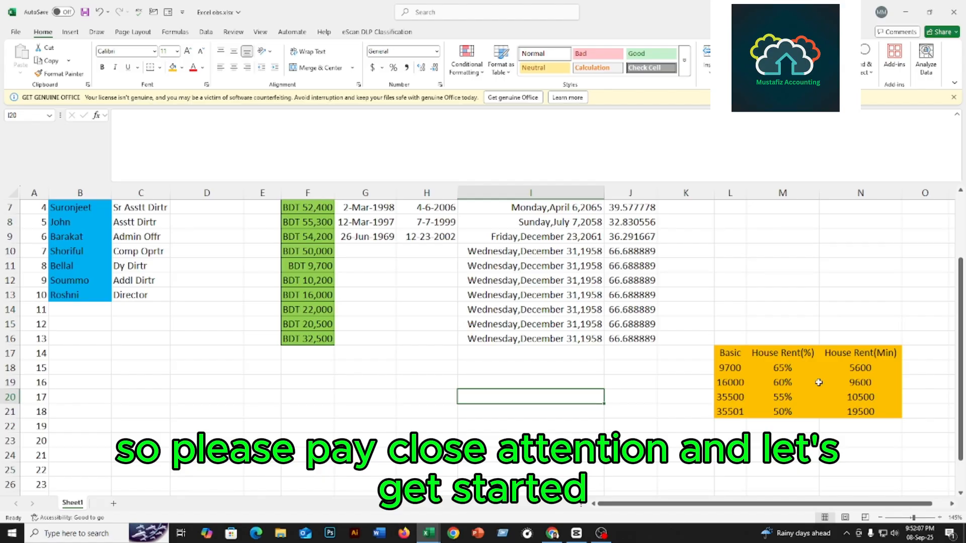
scroll(546, 333, up, 2)
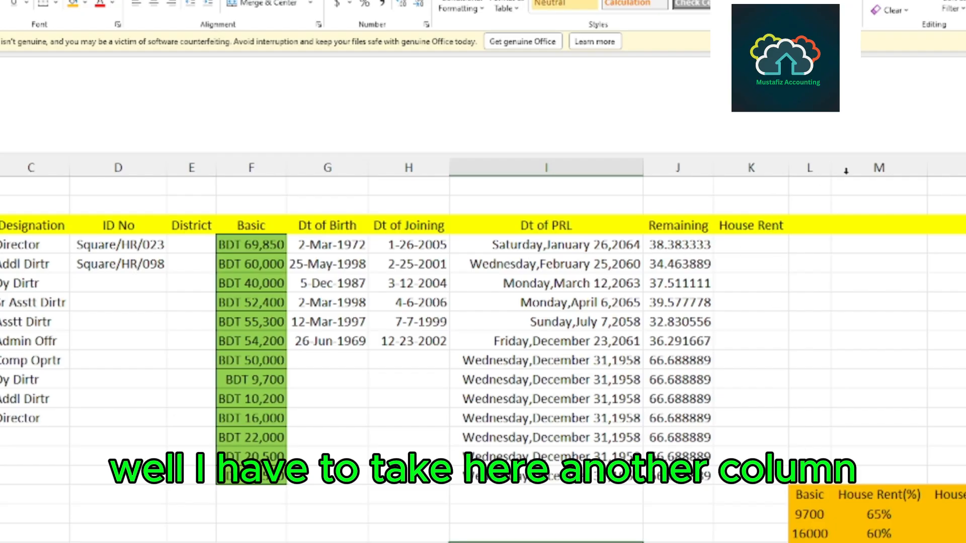
click(736, 168)
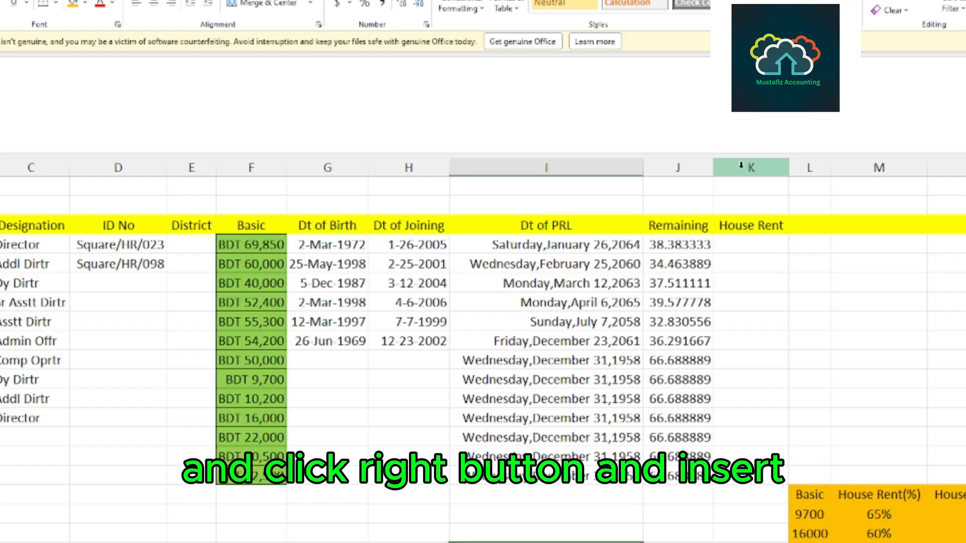
click(741, 166)
right_click(741, 166)
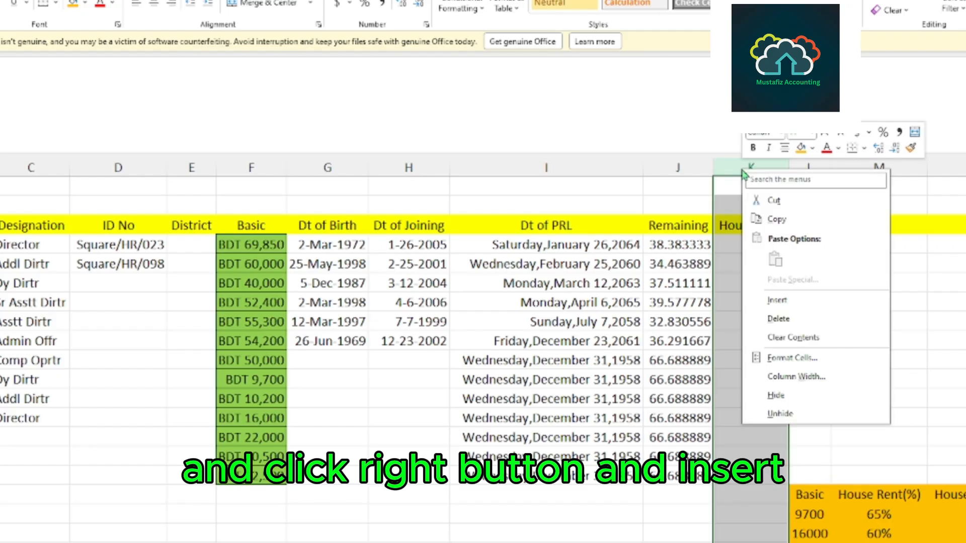
click(784, 299)
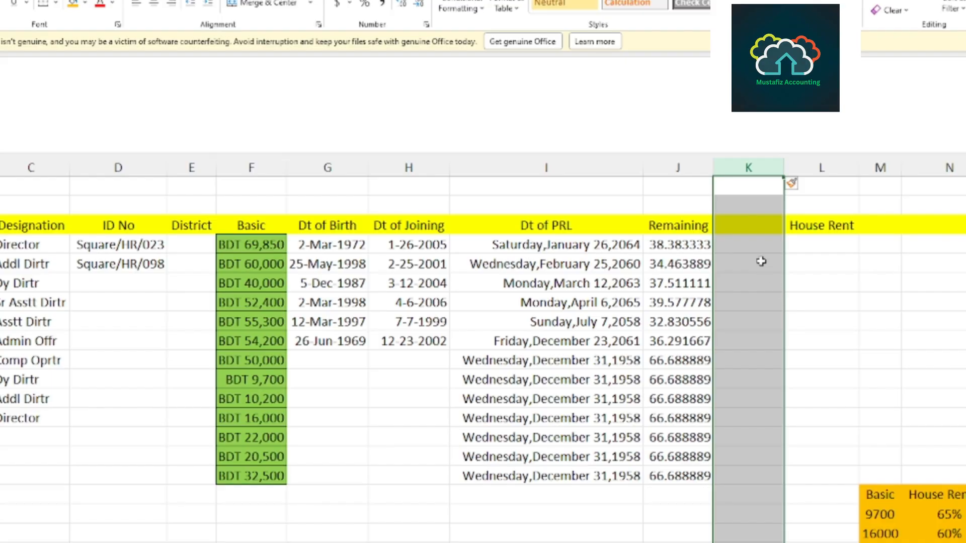
Enter the header "Total Service" in K3 and widen column K to fit it.
click(738, 229)
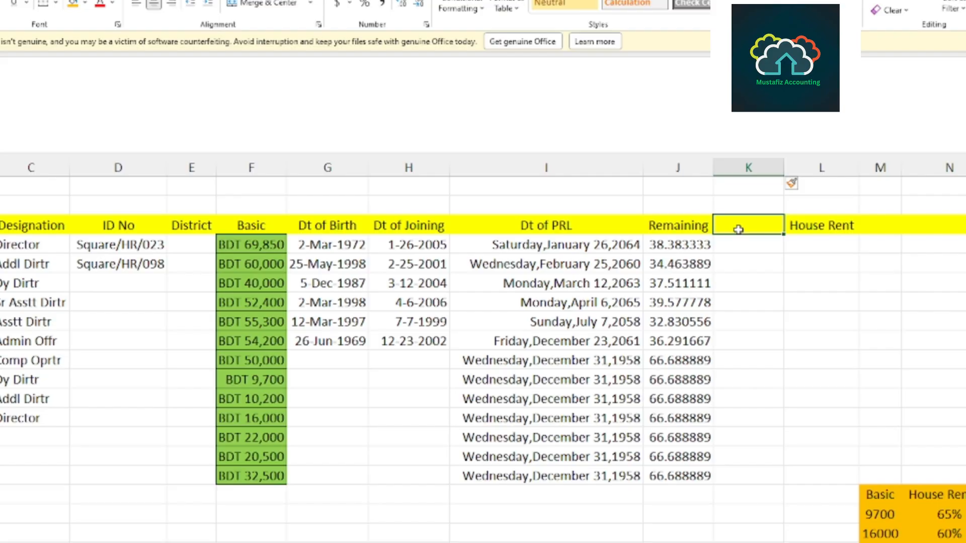
text(To)
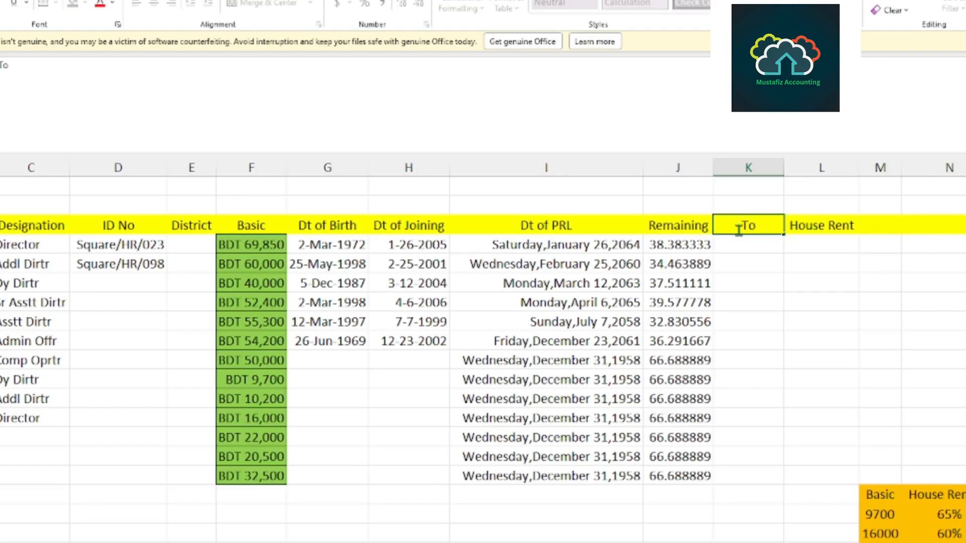
text(tal Service)
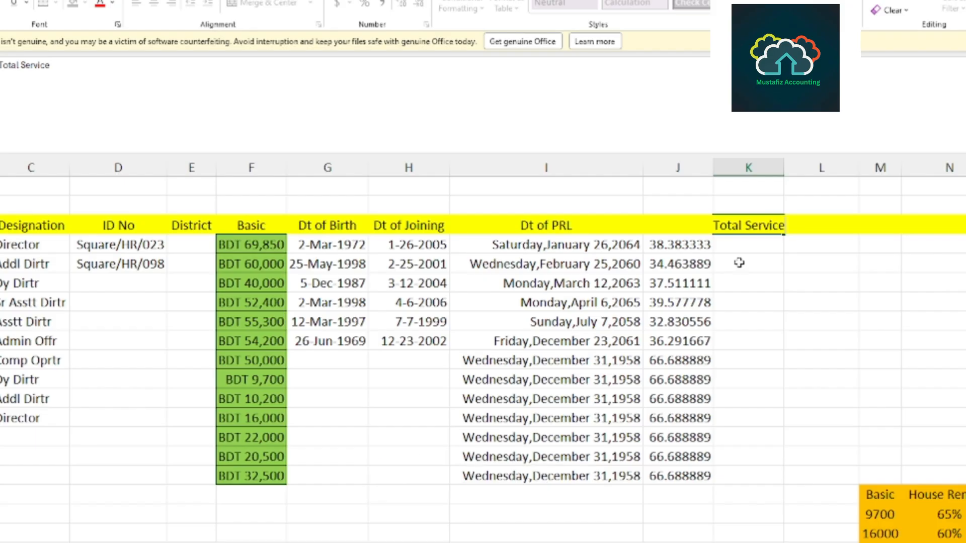
click(779, 324)
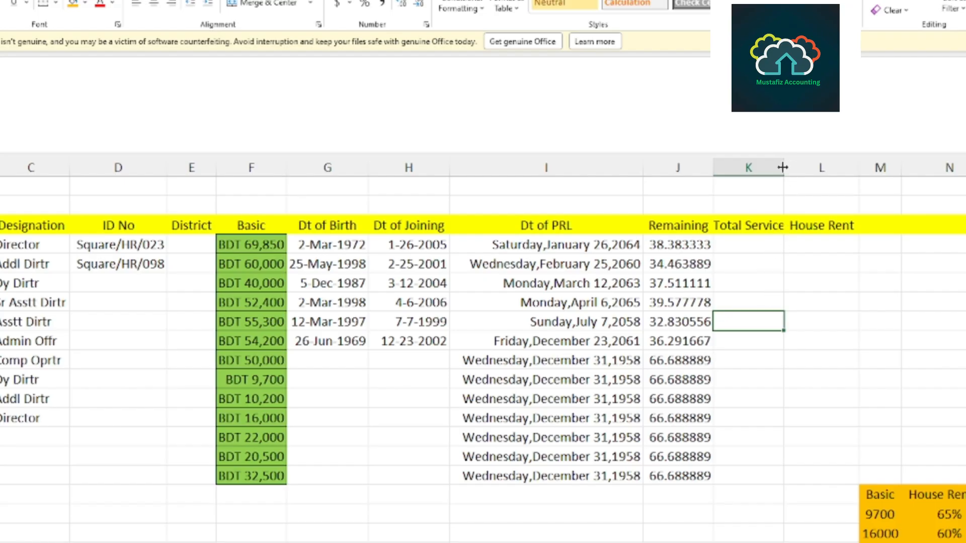
drag(783, 167, 797, 168)
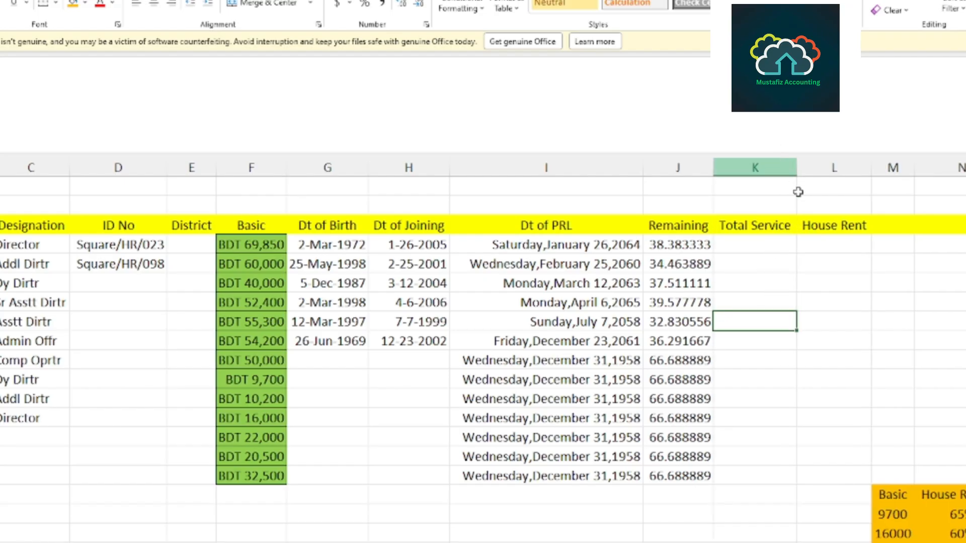
Start a CONCATENATE formula in K4 with a nested Datedif function as its first argument.
click(768, 245)
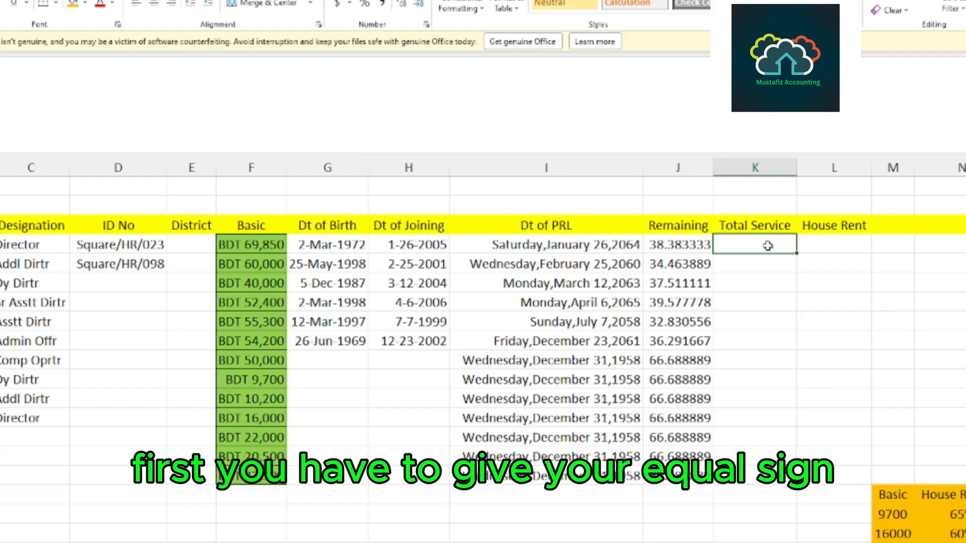
text(=)
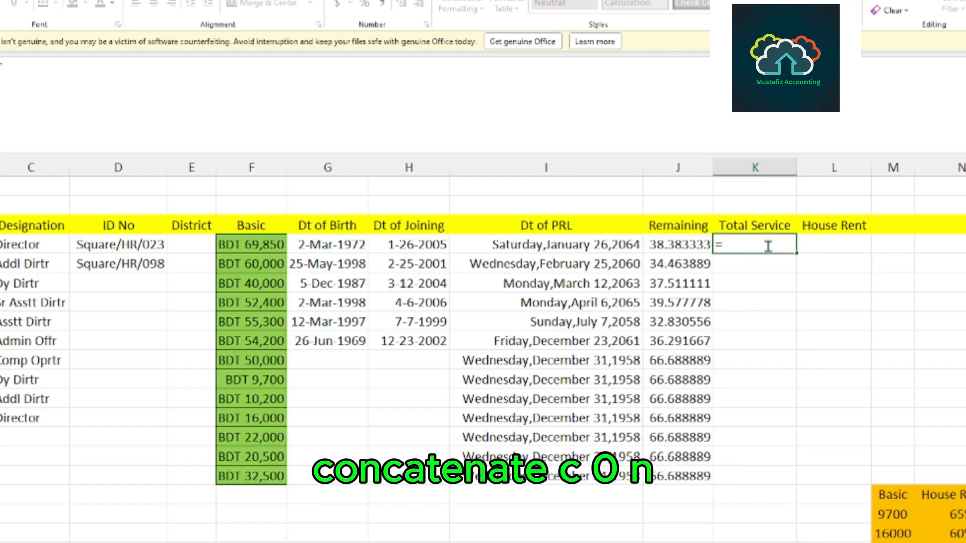
text(Co)
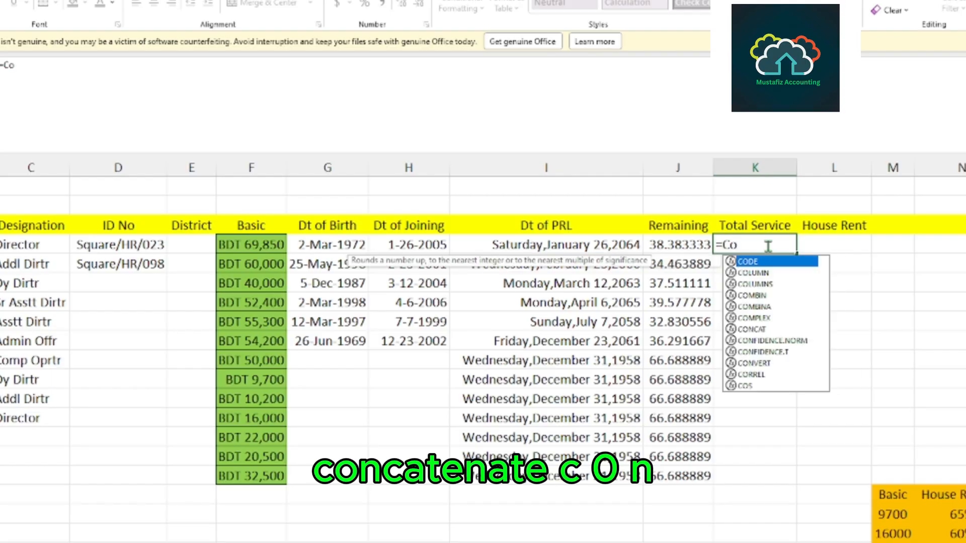
text(n)
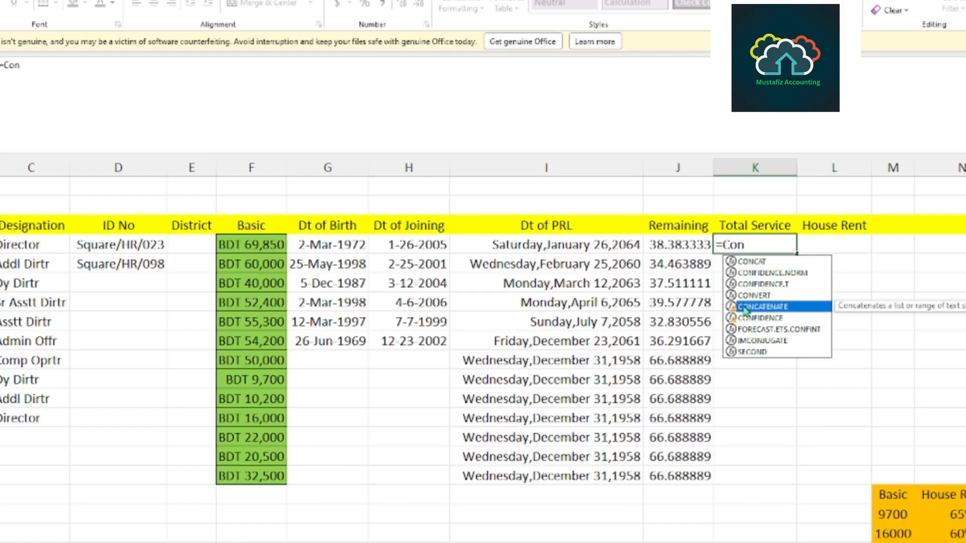
double_click(752, 307)
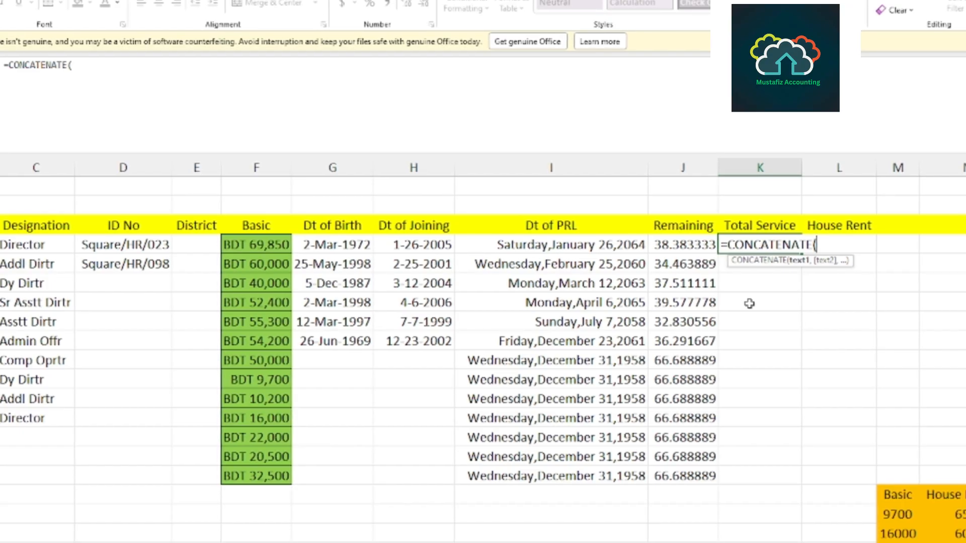
text(ate)
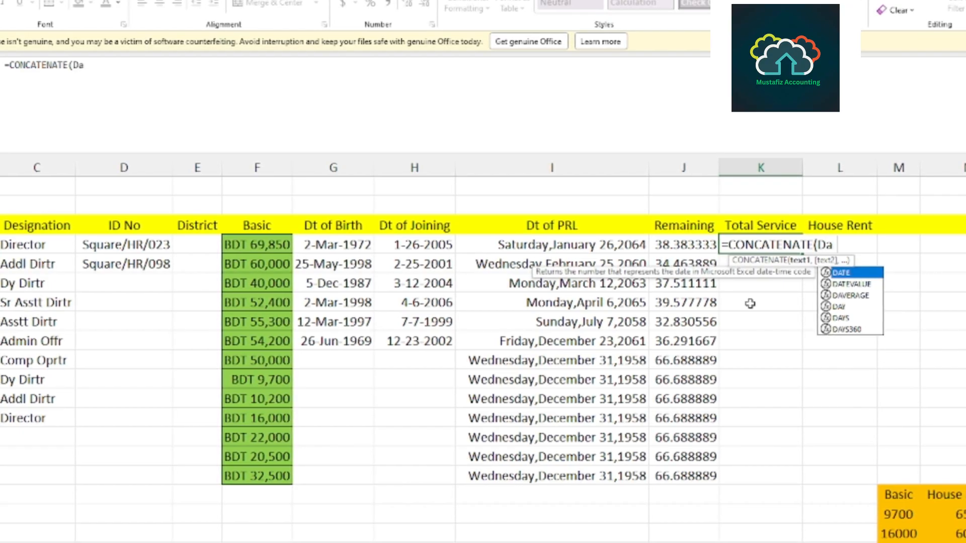
text(dif()
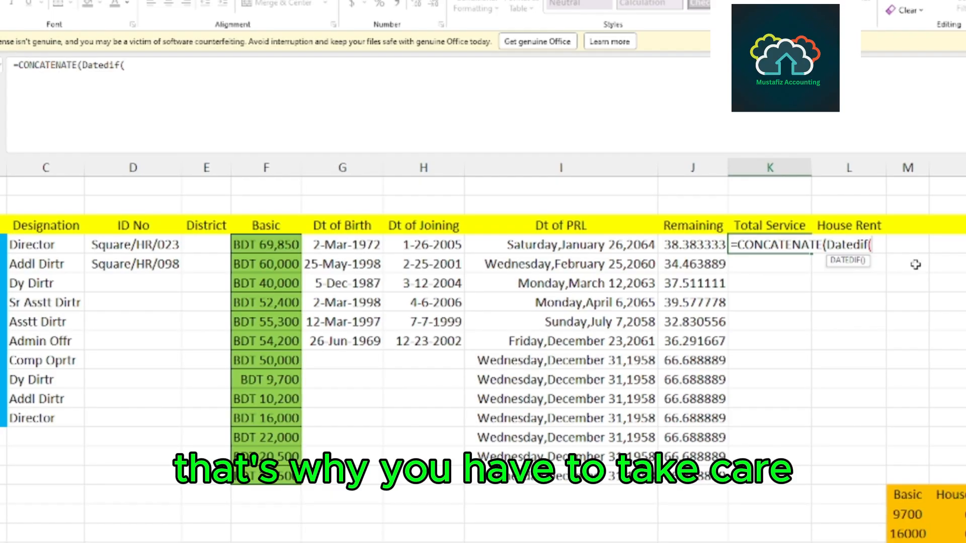
Complete the first Datedif with the joining date H4, TODAY() and the unit "Y".
click(425, 246)
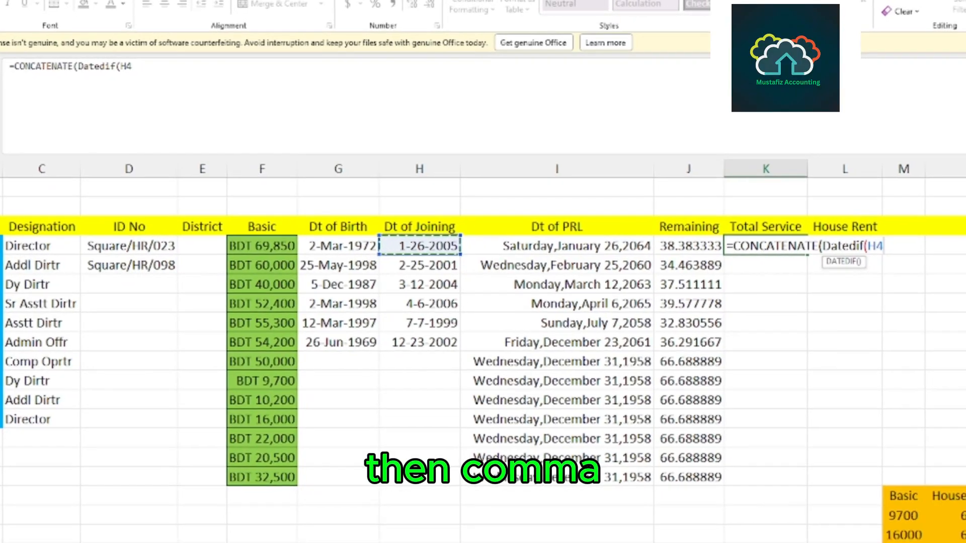
text(,)
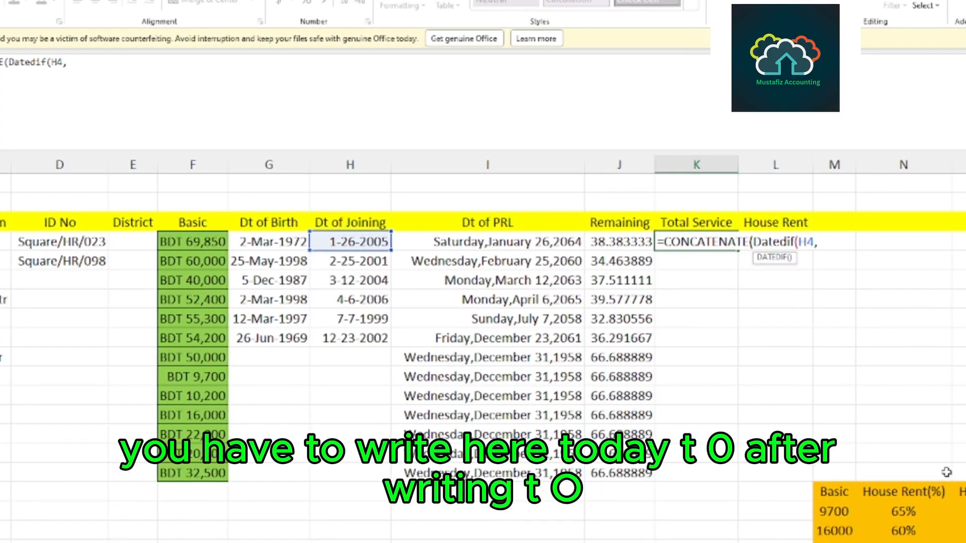
text(To)
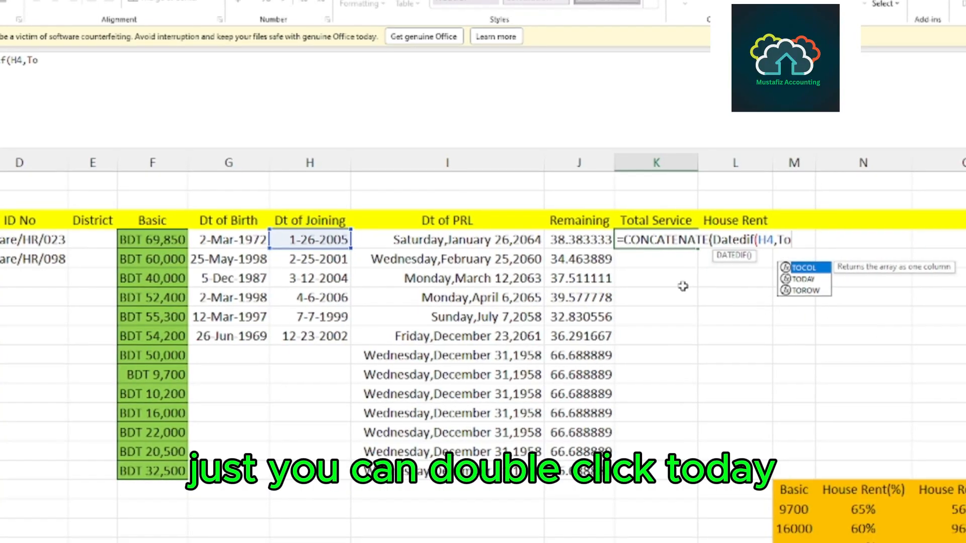
double_click(794, 279)
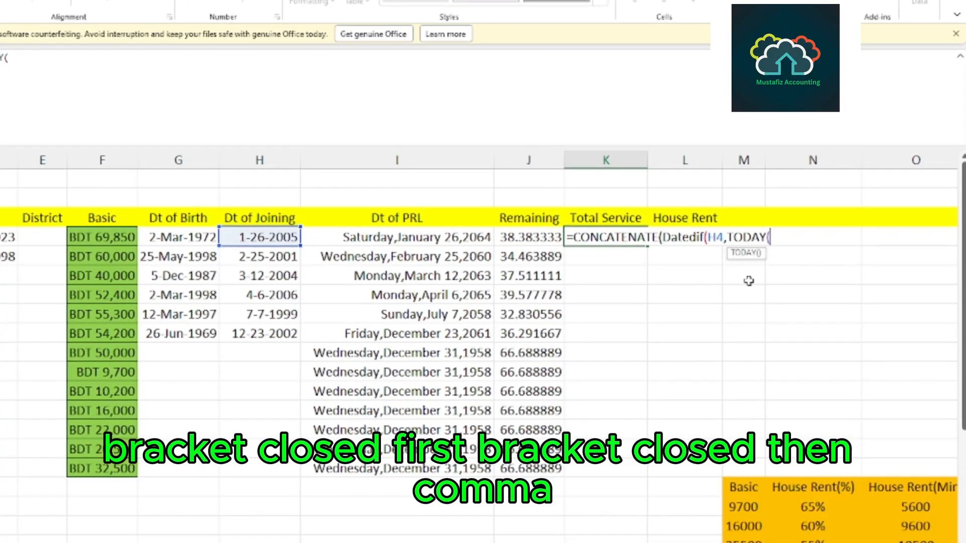
text())
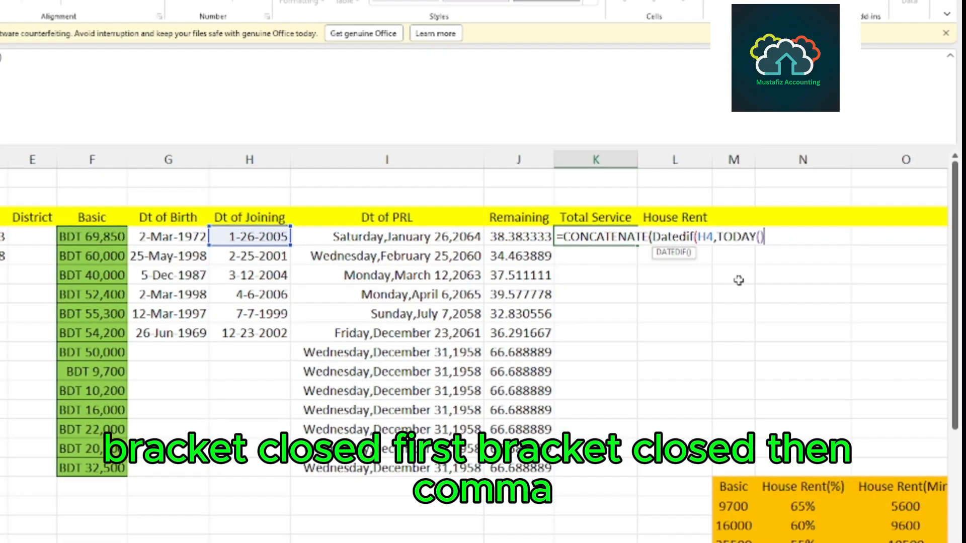
text(,)
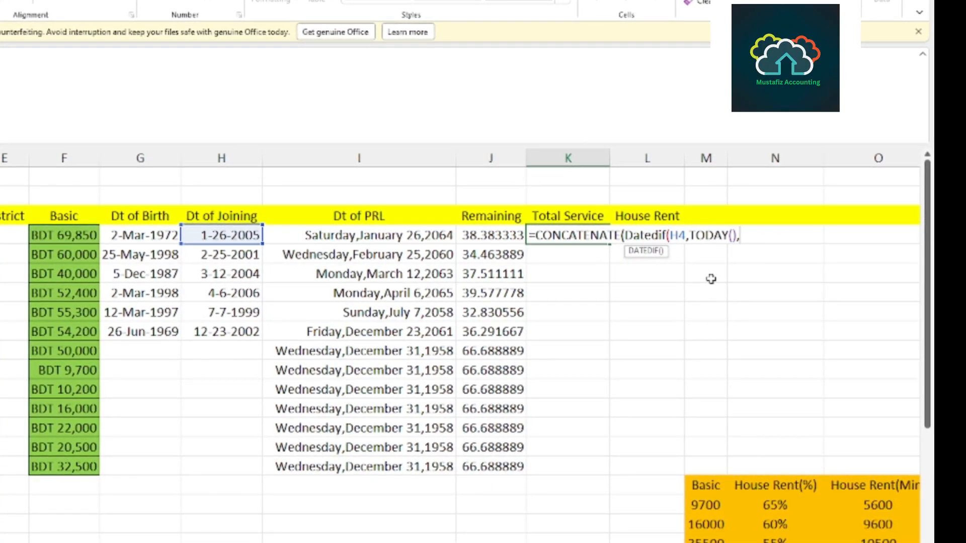
text(")
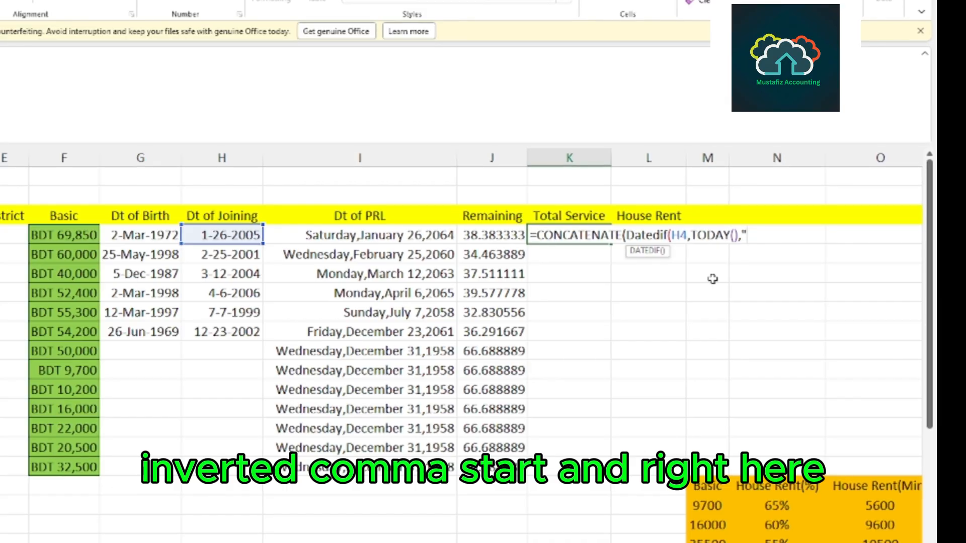
text(Y)
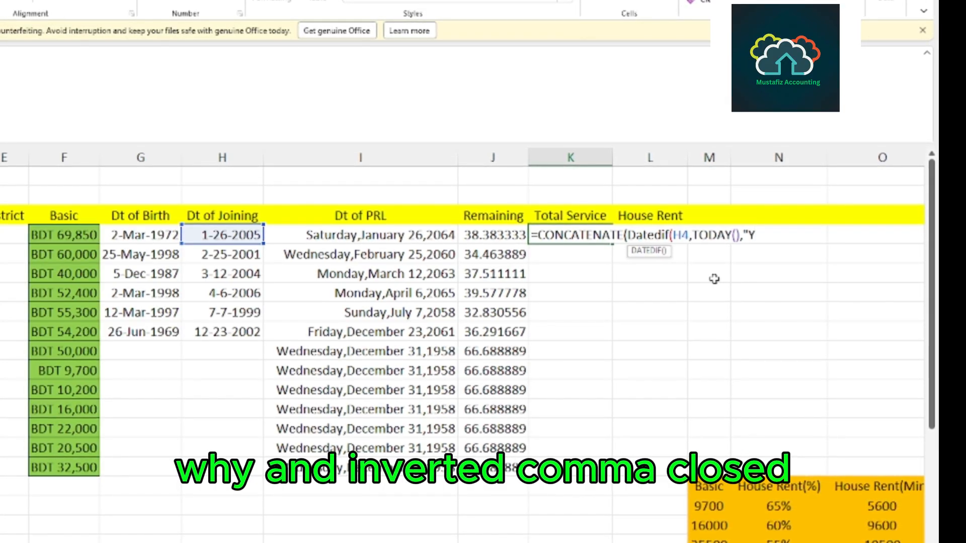
text(")
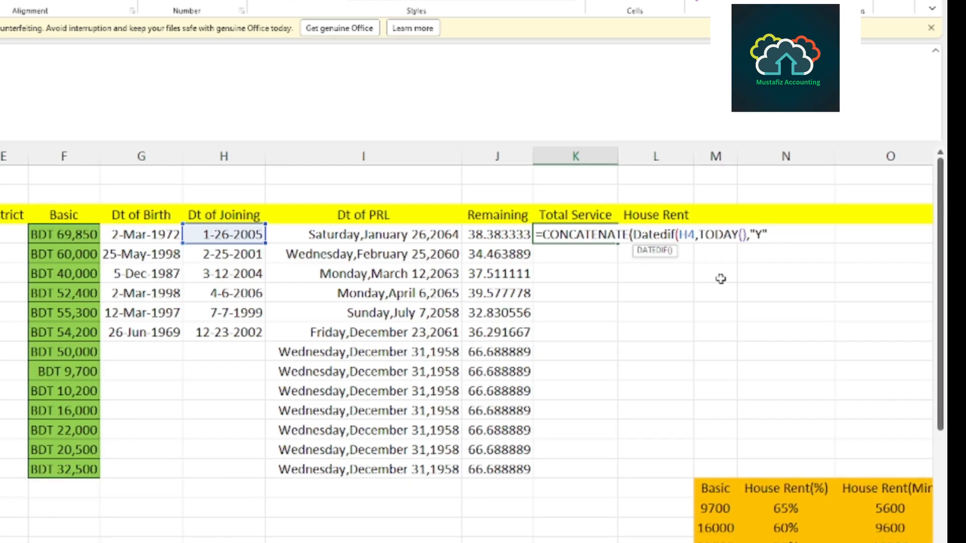
text())
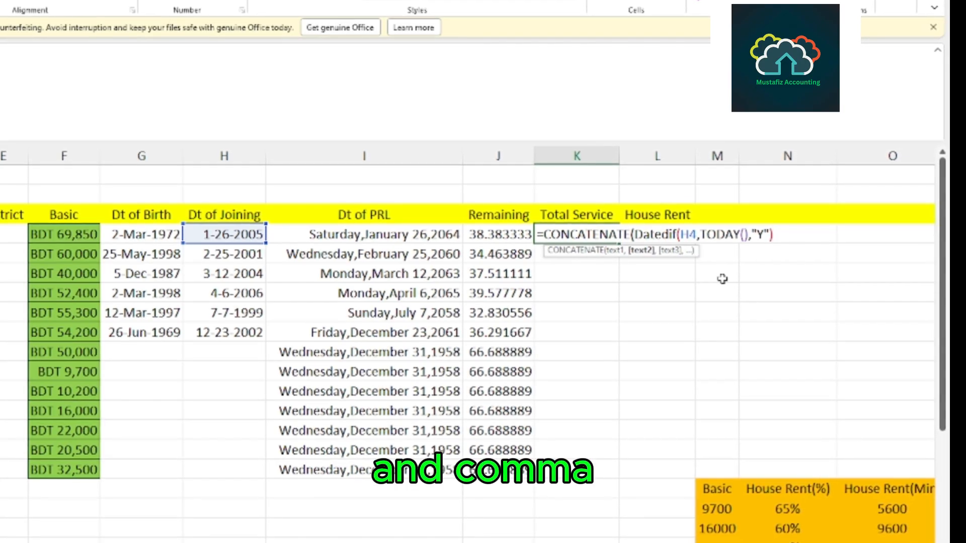
text(,)
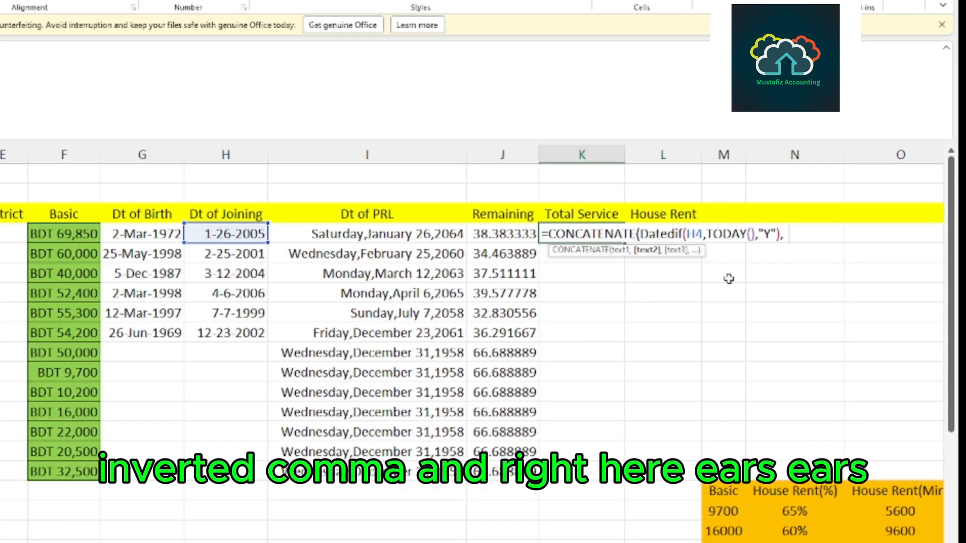
Add the text "Years" as the second argument of the CONCATENATE formula in K4.
text("Y)
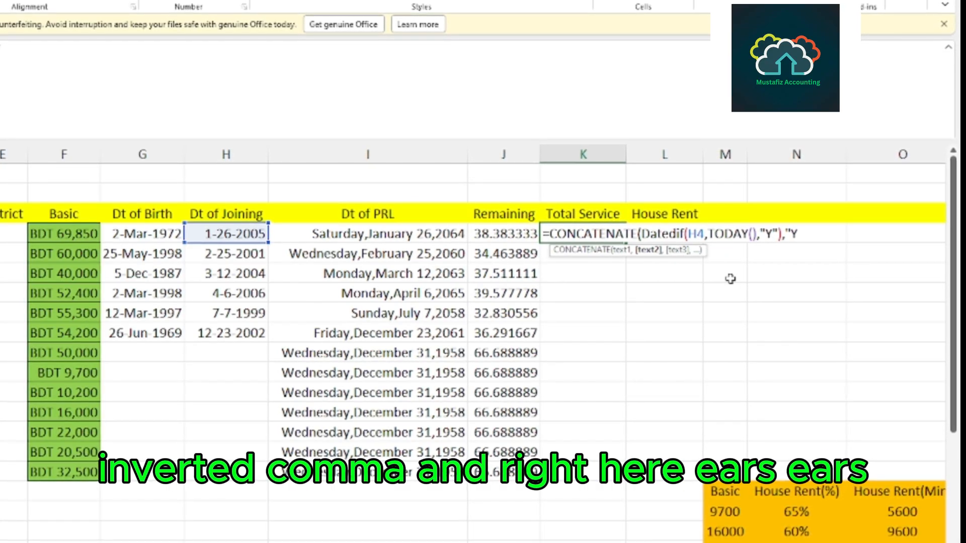
text(ears)
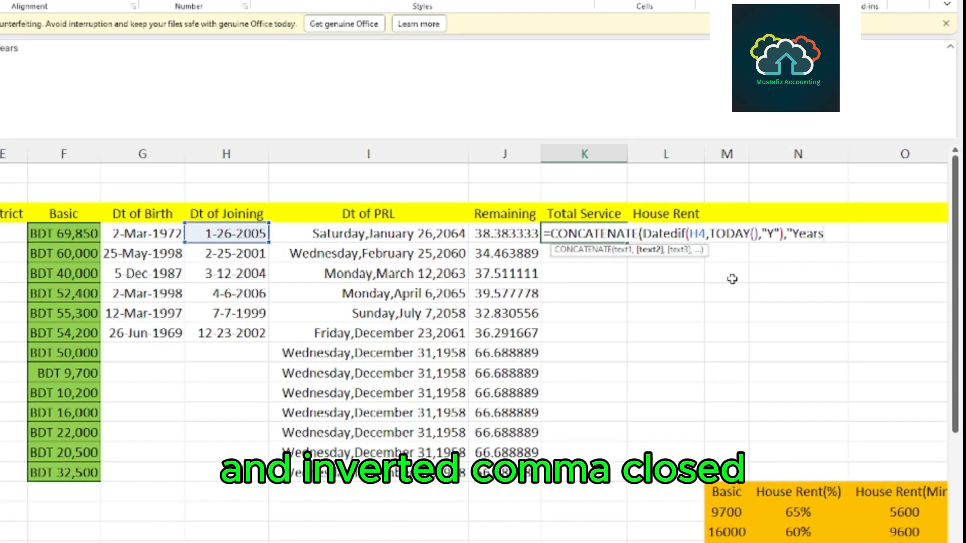
text(",)
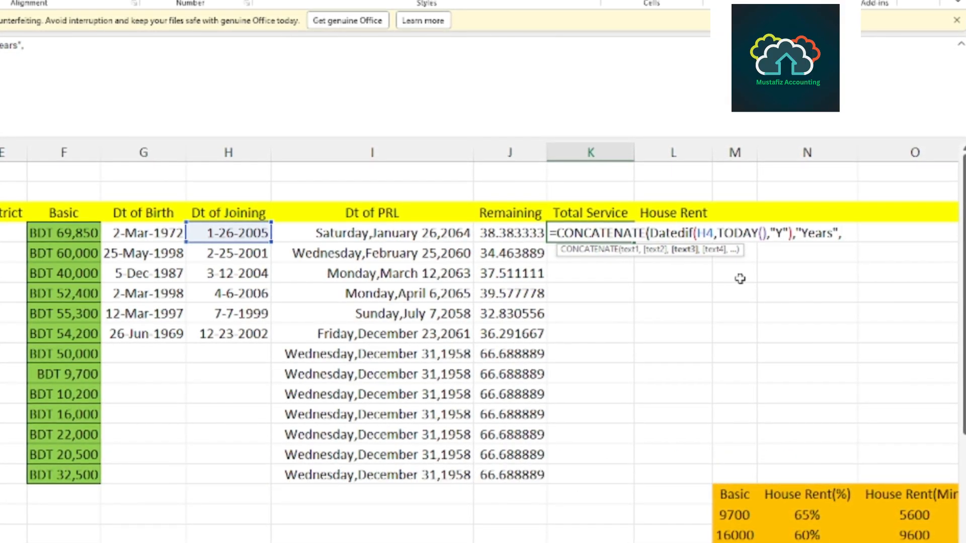
Start a second Datedif as the third argument of the CONCATENATE formula, with the joining date H4 as its start date.
text(Da)
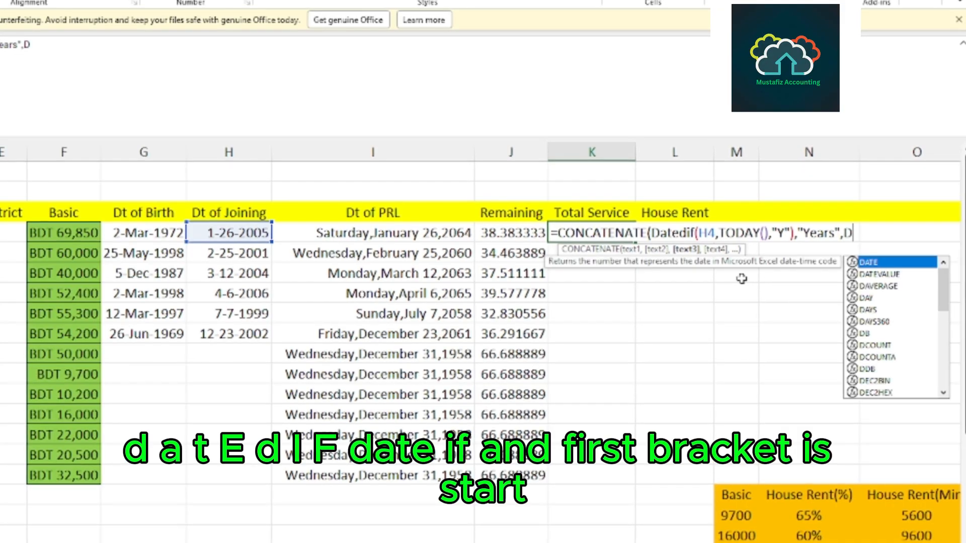
text(tedif)
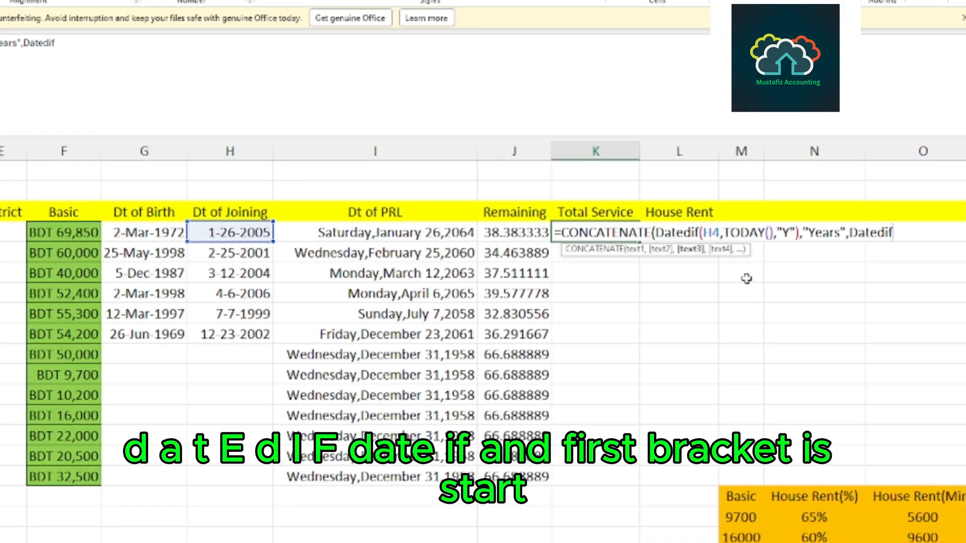
text(()
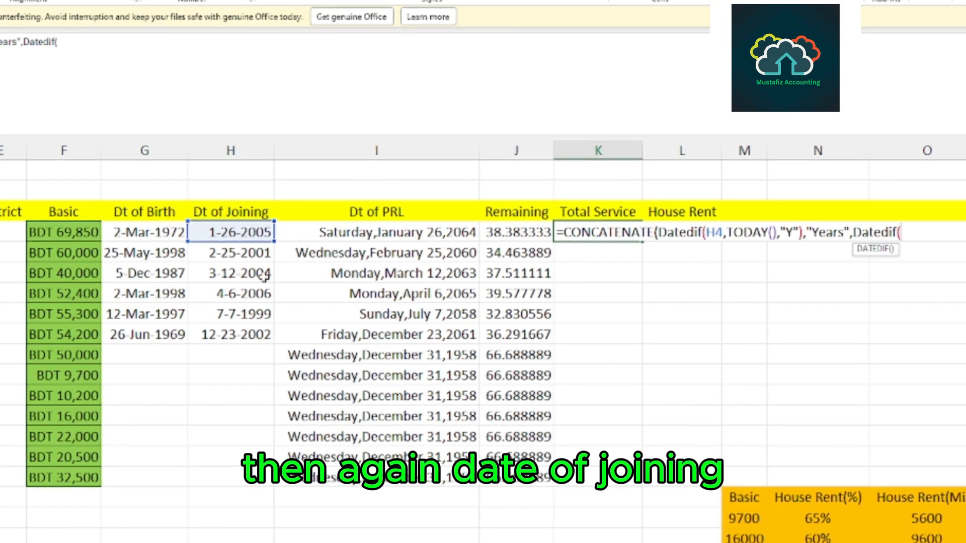
click(235, 234)
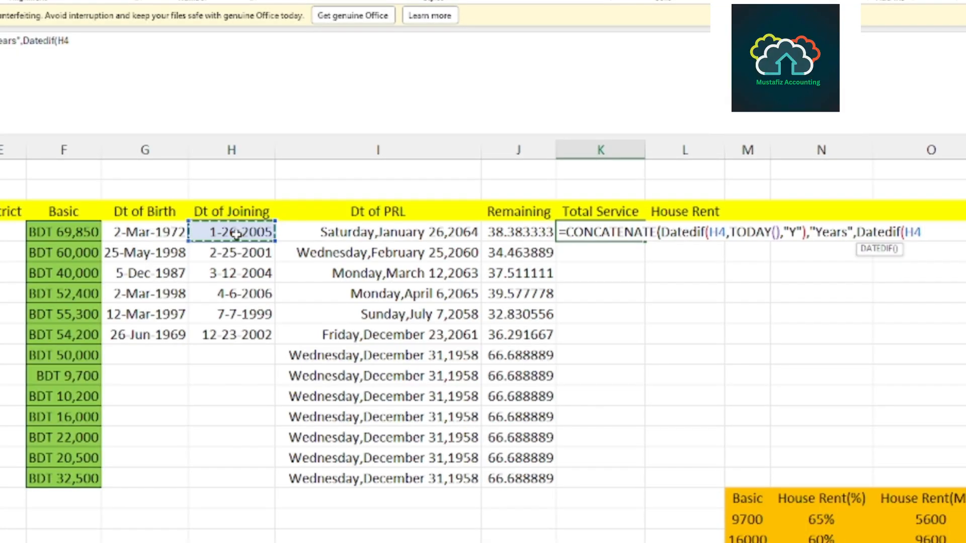
text(,)
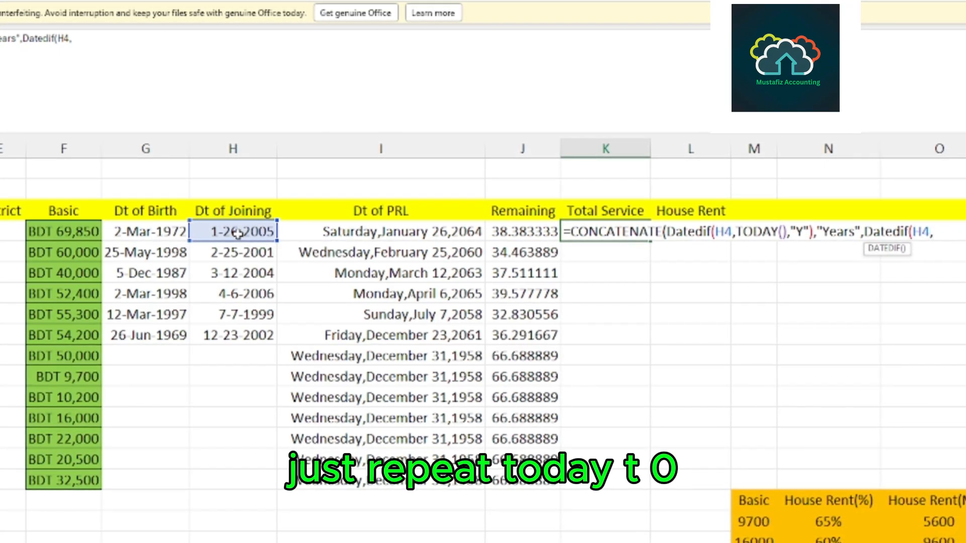
Complete the second Datedif with TODAY() as its end date and the unit "YM".
text(T)
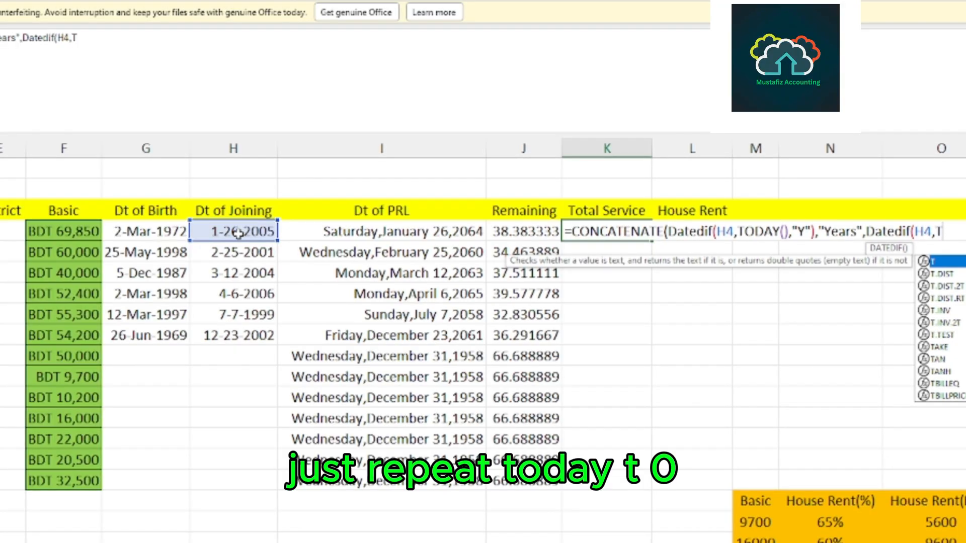
text(od)
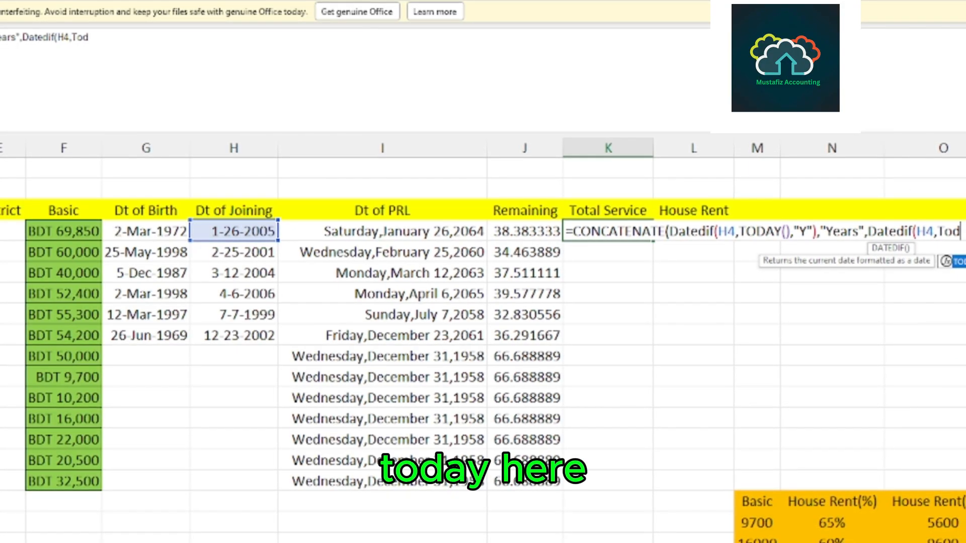
double_click(958, 261)
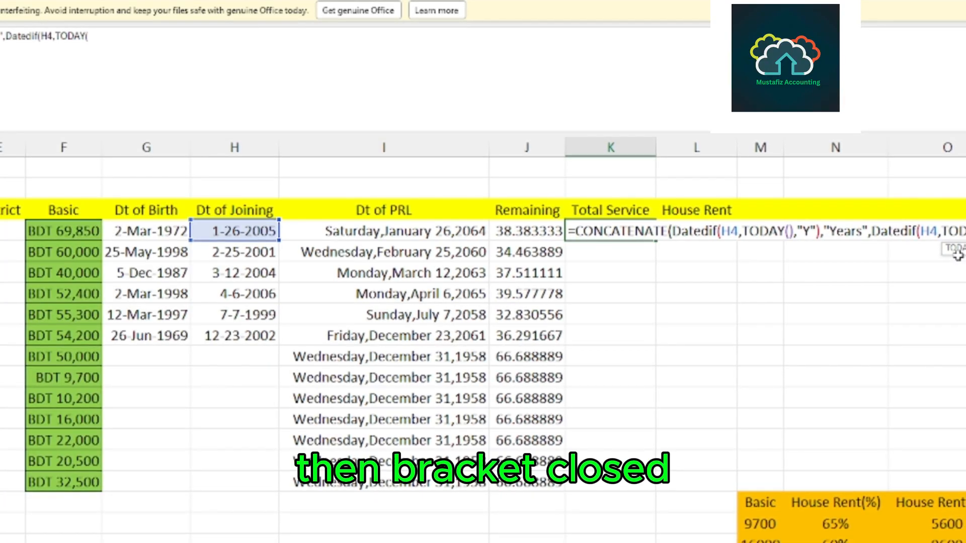
text())
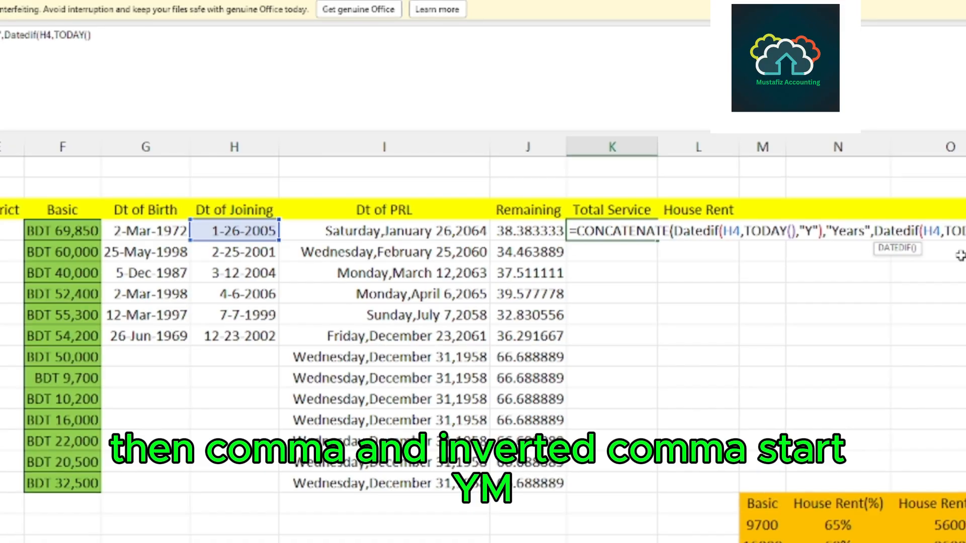
text(,)
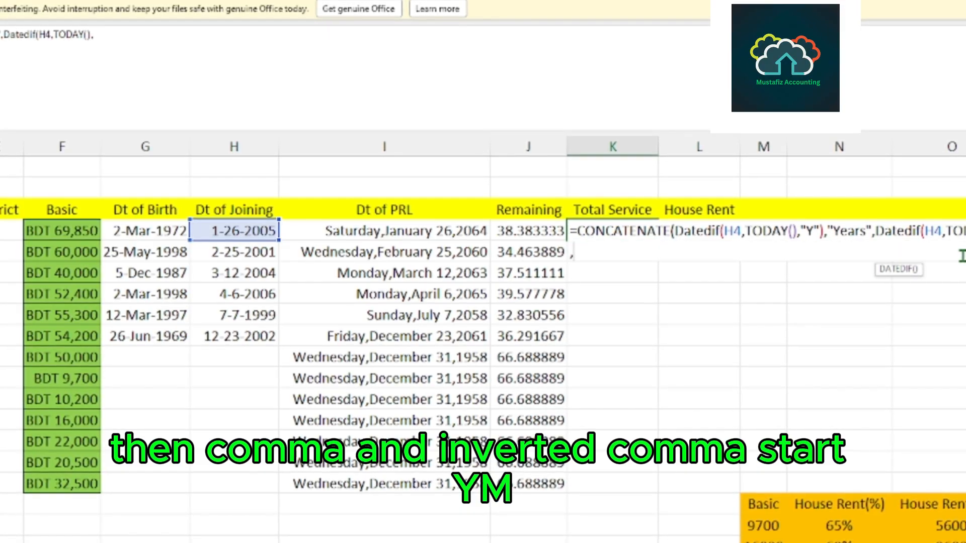
text("YM)
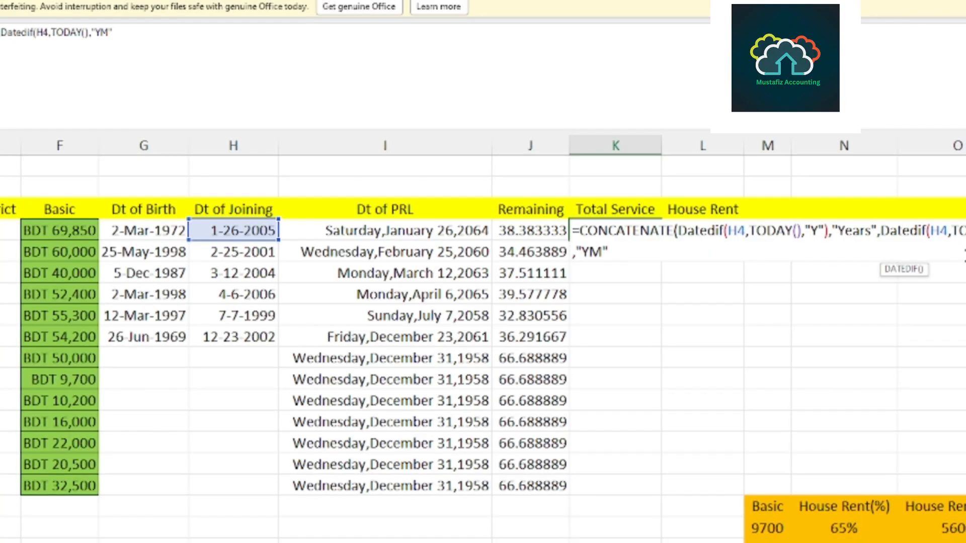
text())
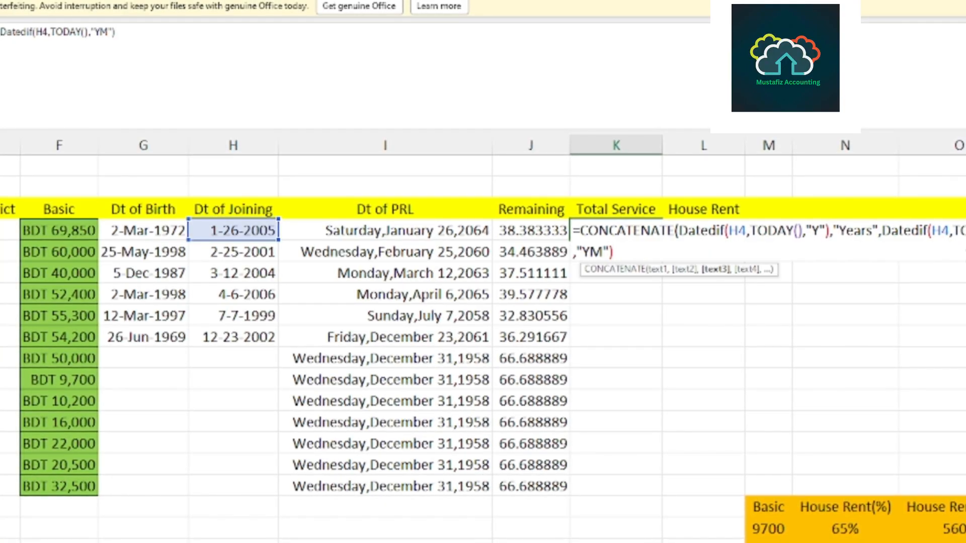
text(,)
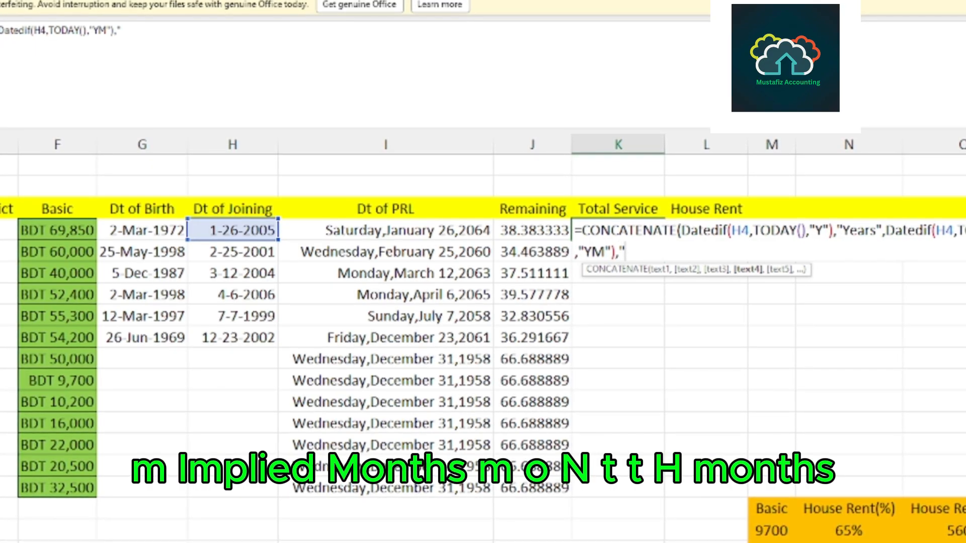
text(")
text(Mo)
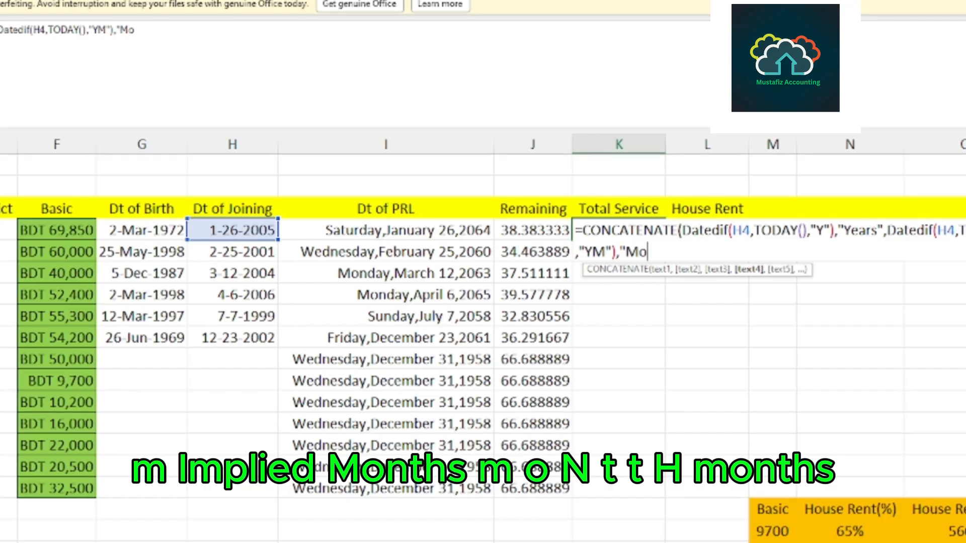
text(ny)
Add the text "Months" as the fourth argument of the CONCATENATE formula in K4.
key(BackSpace)
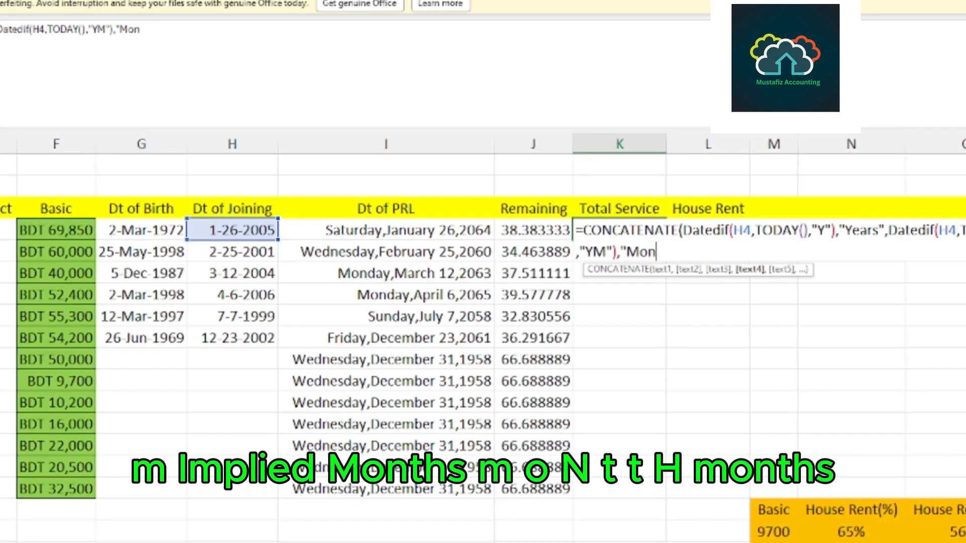
text(ths)
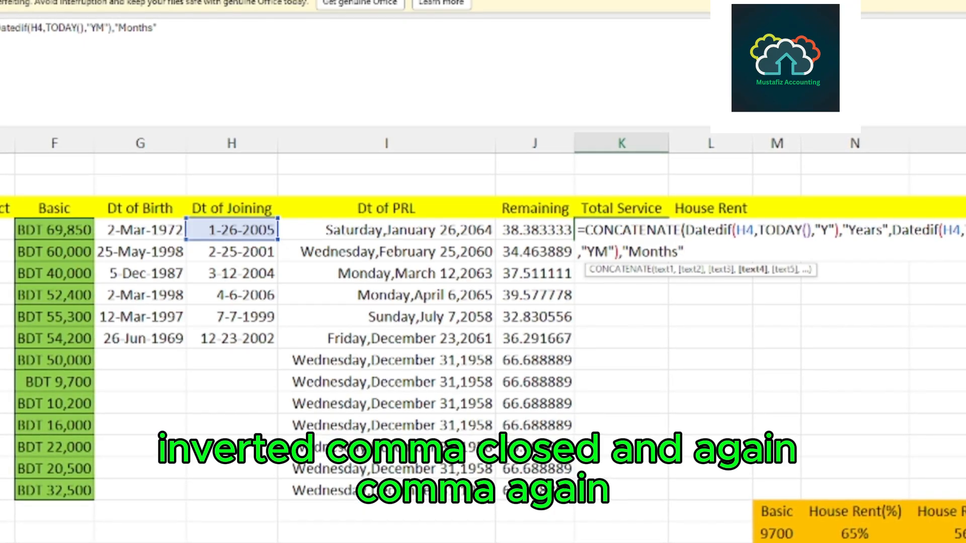
Start a third Datedif as the fifth argument of the CONCATENATE formula, again with the joining date H4 as its start date.
text(,)
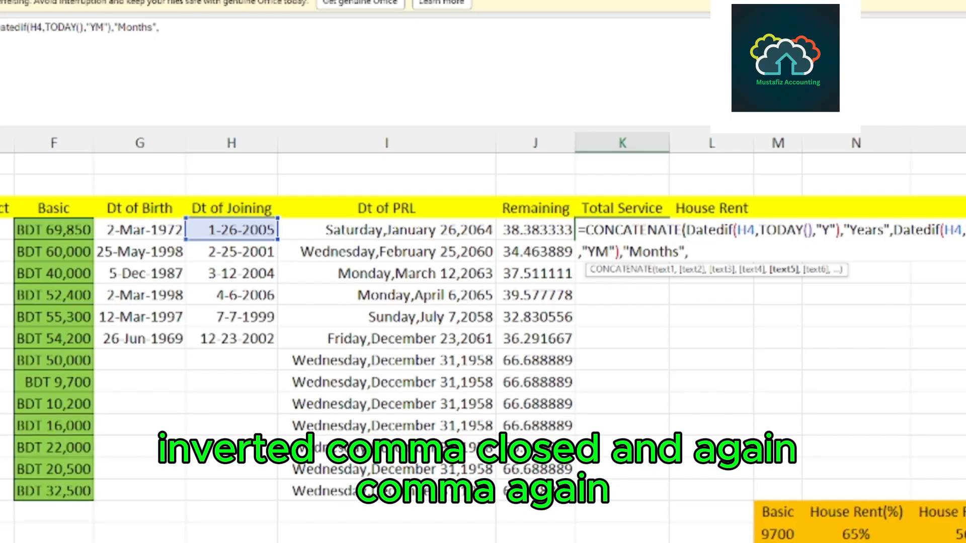
text(Da)
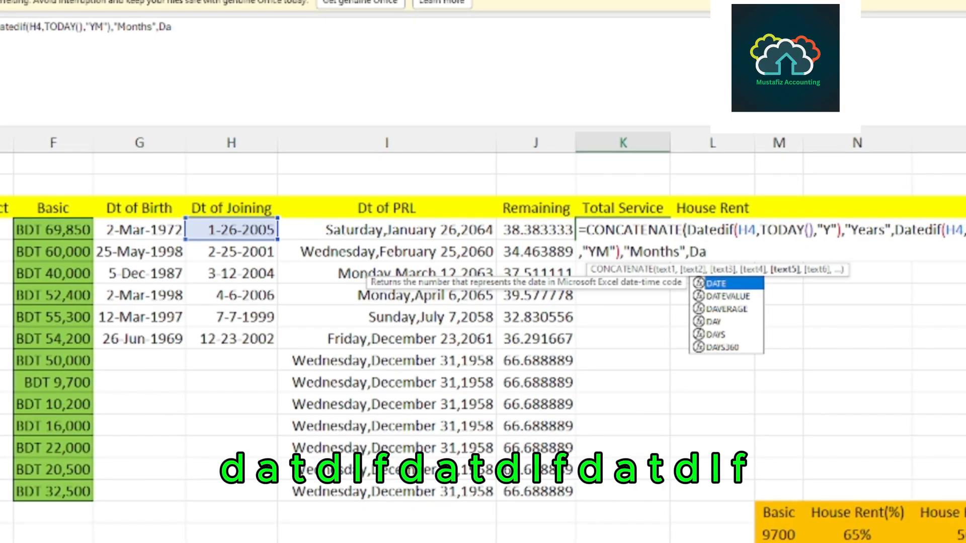
text(tedif)
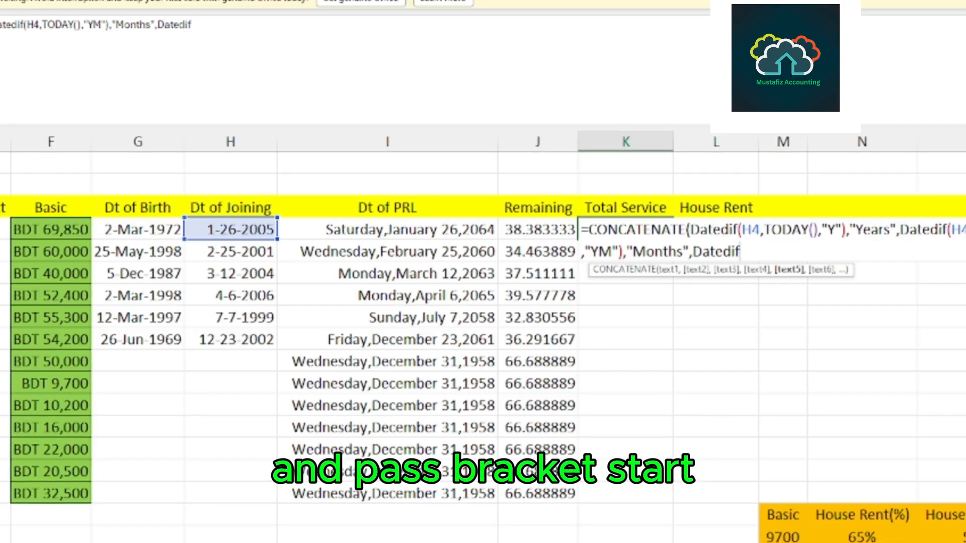
text(()
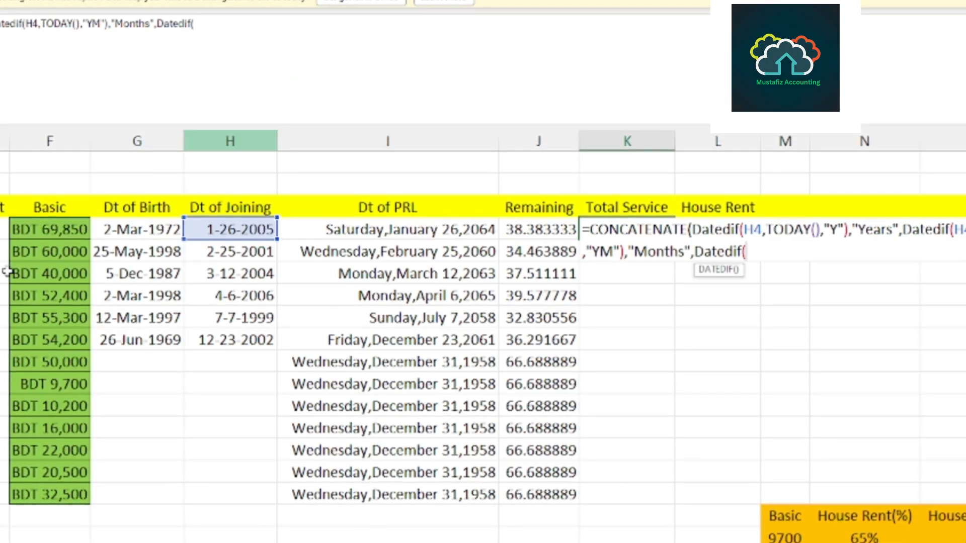
click(231, 231)
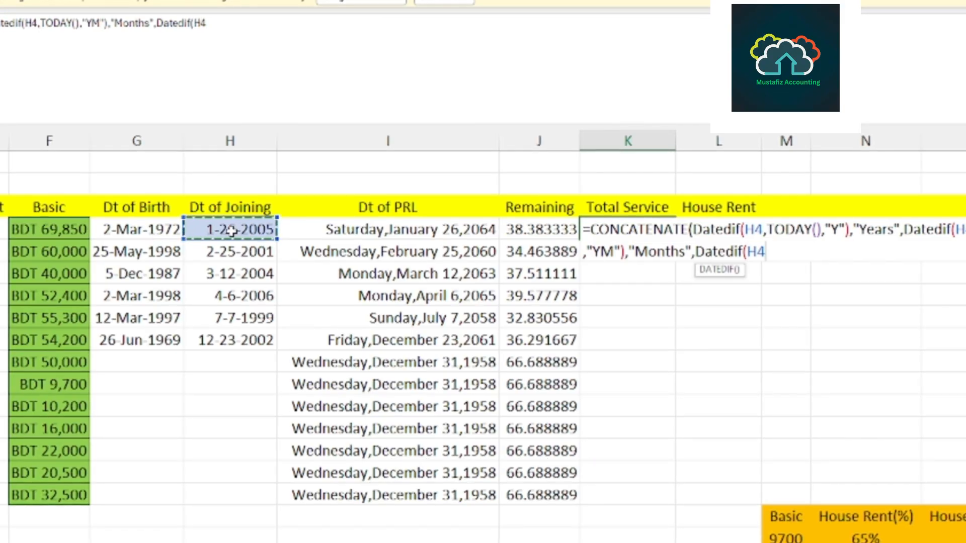
text(,)
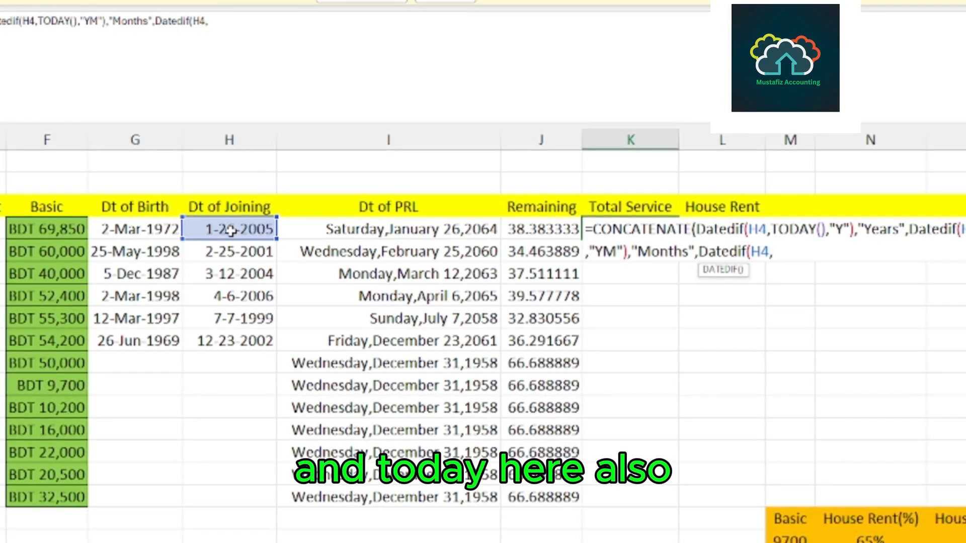
Complete the third Datedif with TODAY() and the unit "MD", append the text "Days" and enter the K4 formula.
text(To)
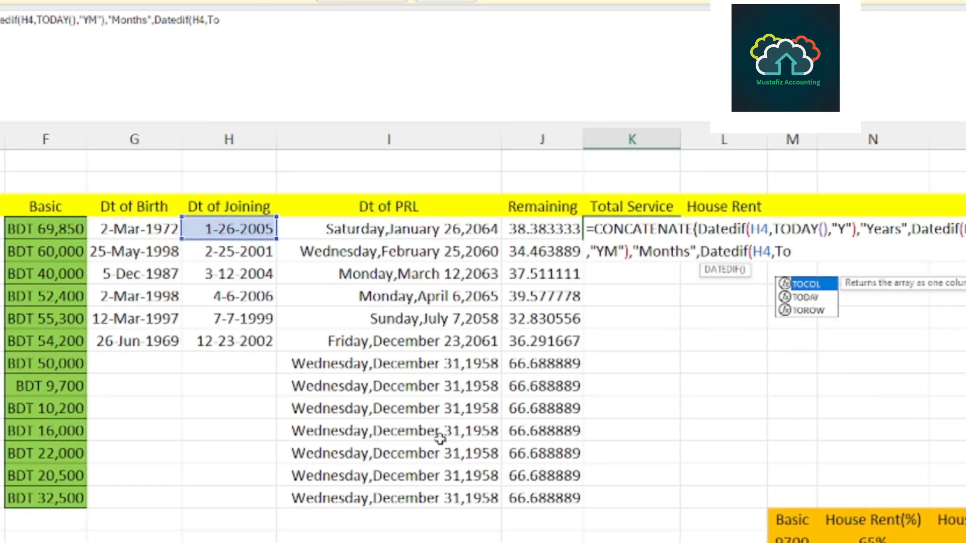
double_click(806, 298)
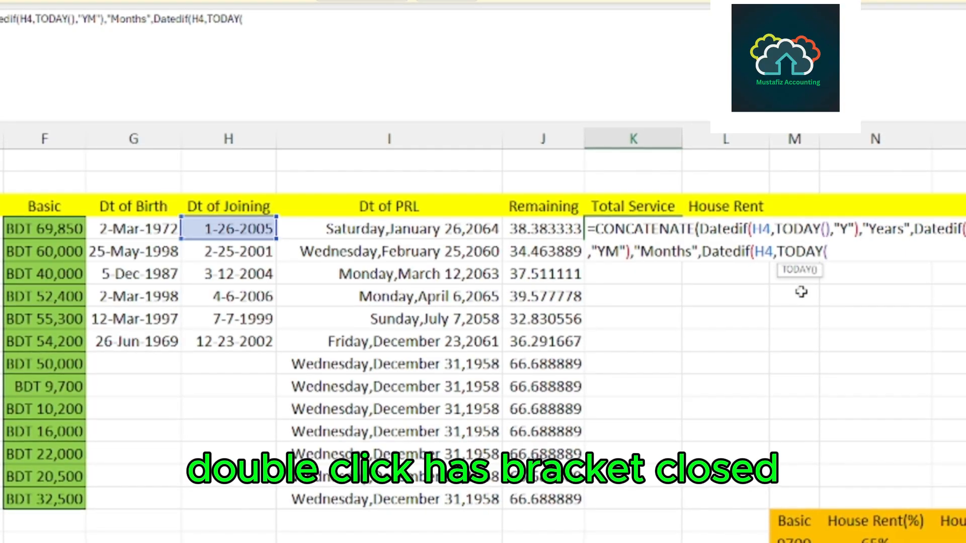
text())
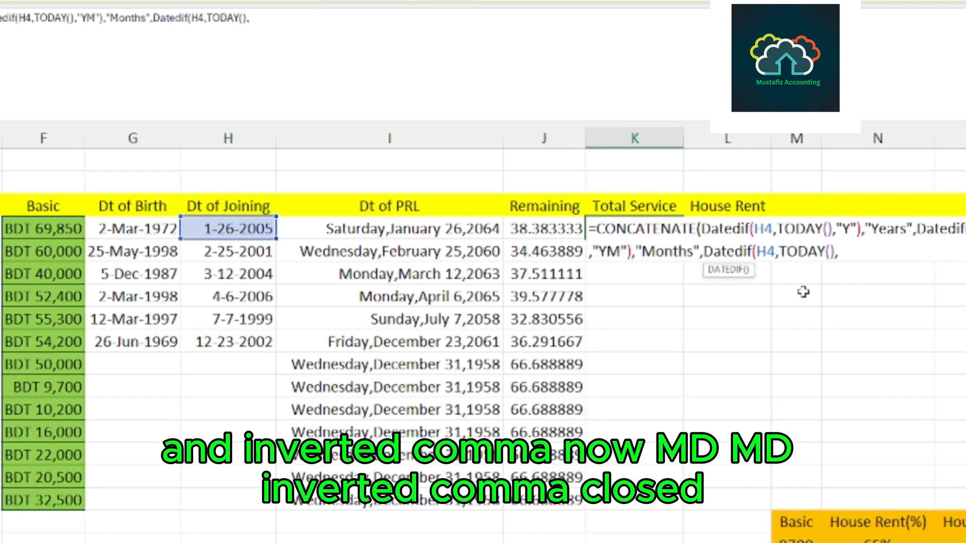
text(,"Days"))
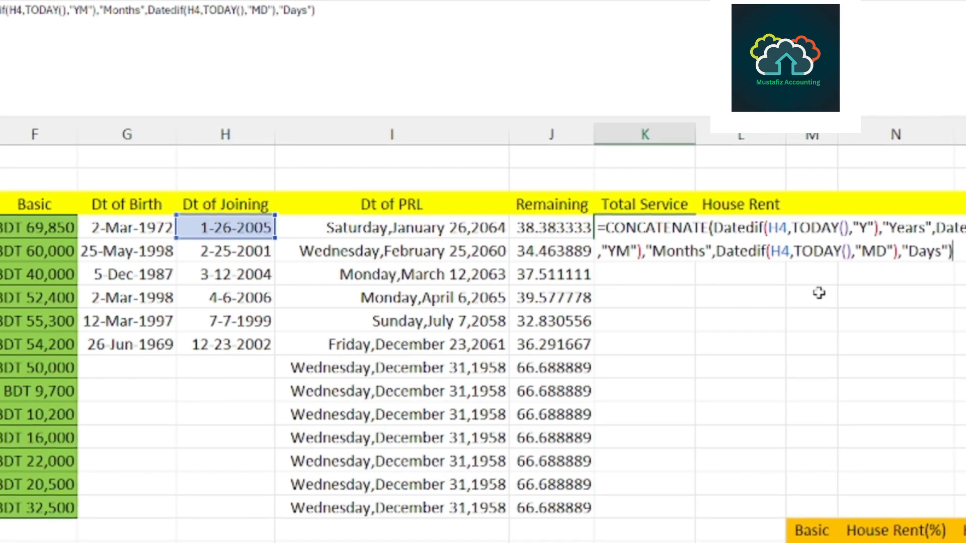
key(Return)
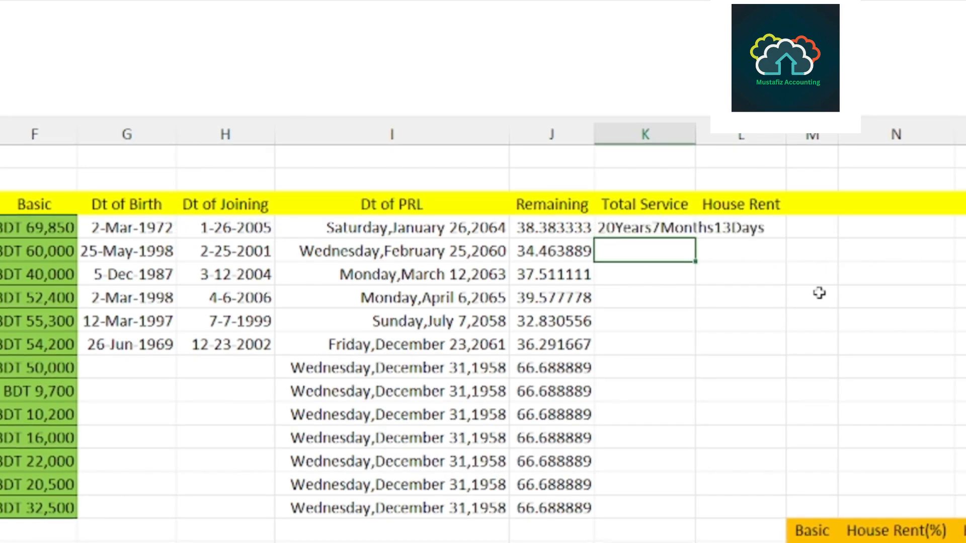
Autofit column K to the service text and fill the K4 formula down the Total Service column.
click(667, 229)
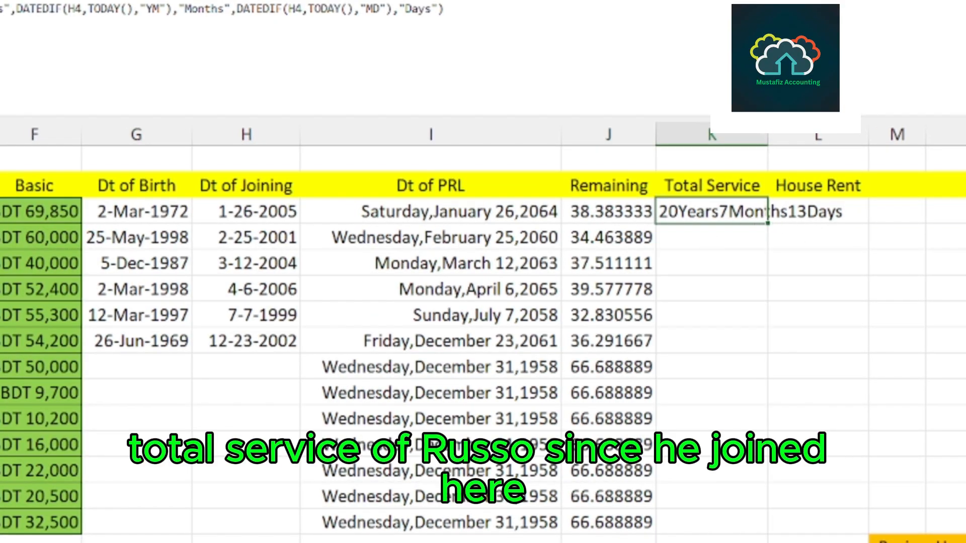
double_click(767, 135)
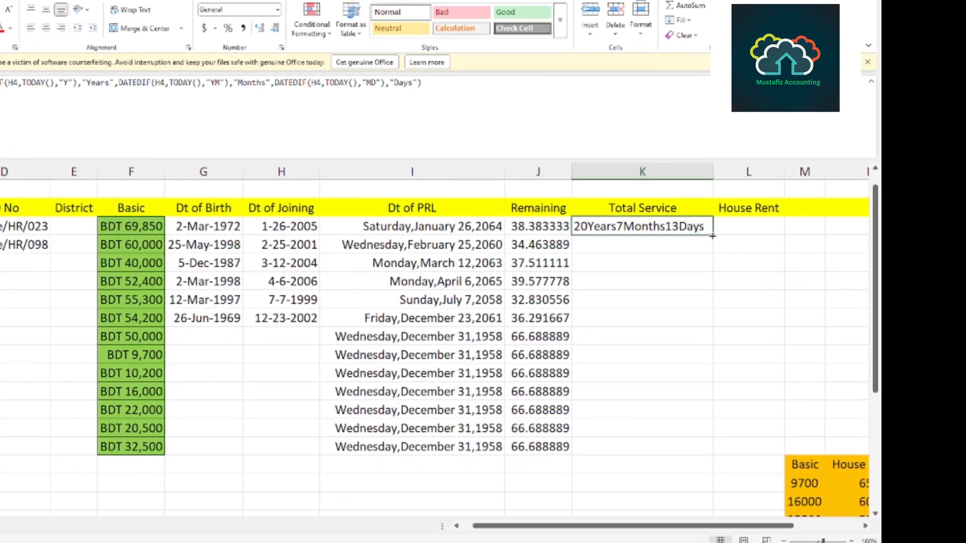
double_click(707, 235)
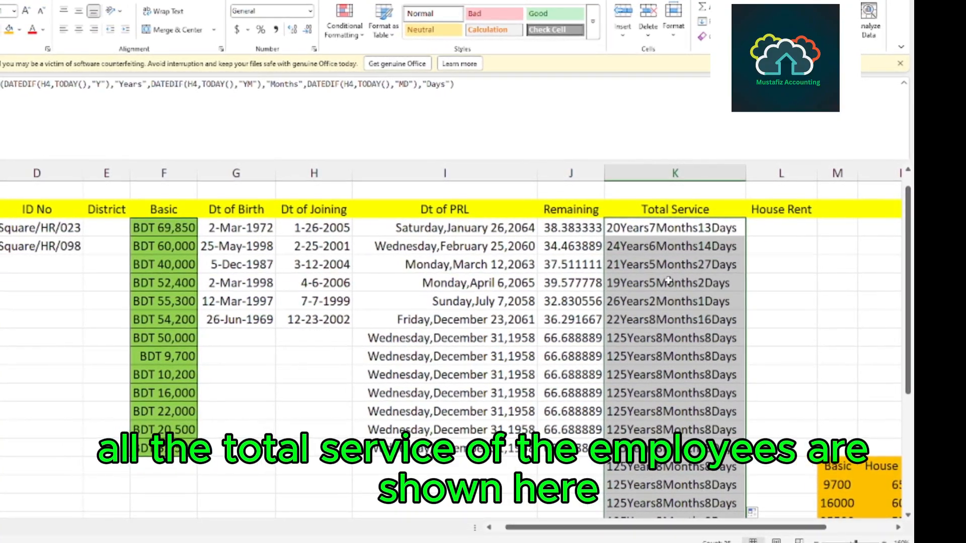
Clear the filled Total Service formulas from K10 downward, covering the rows without a joining date.
scroll(453, 362, down, 2)
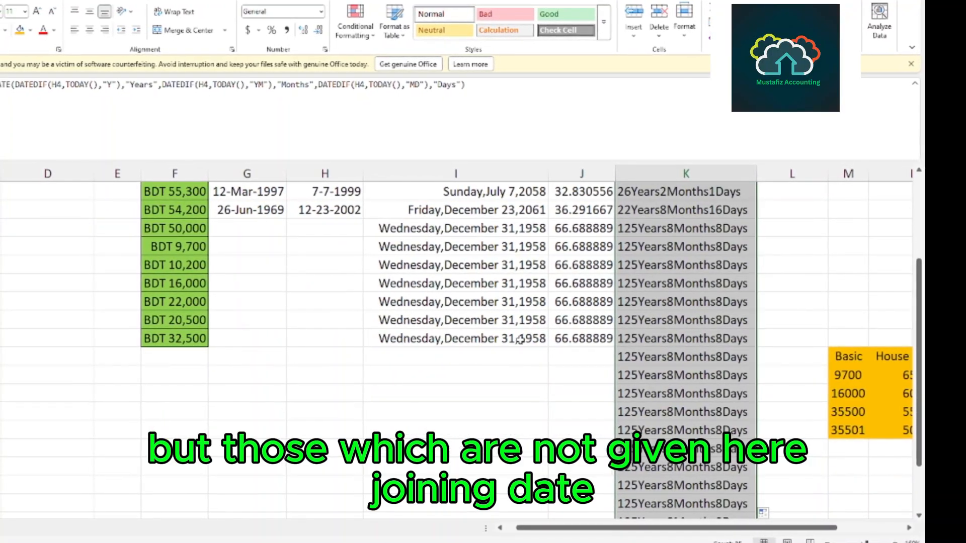
scroll(453, 363, up, 3)
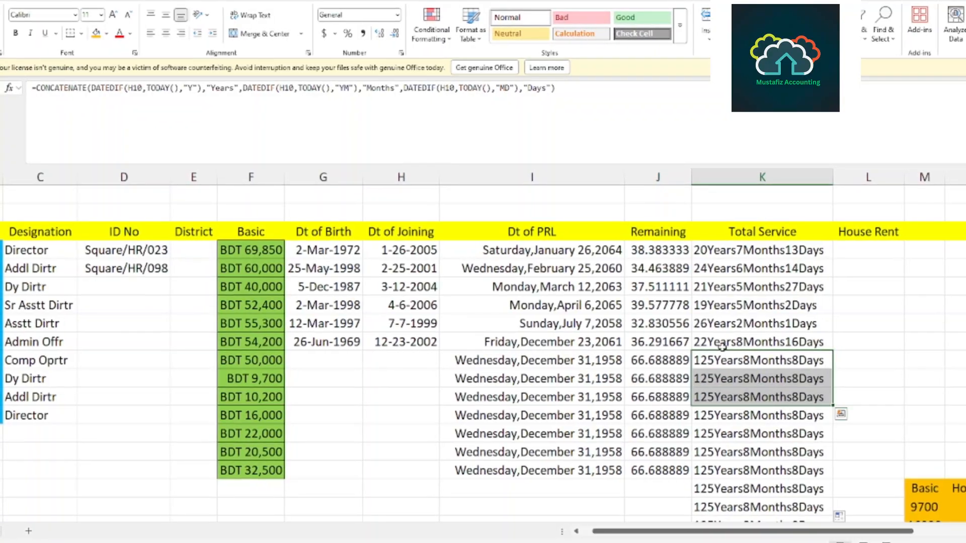
scroll(726, 344, down, 3)
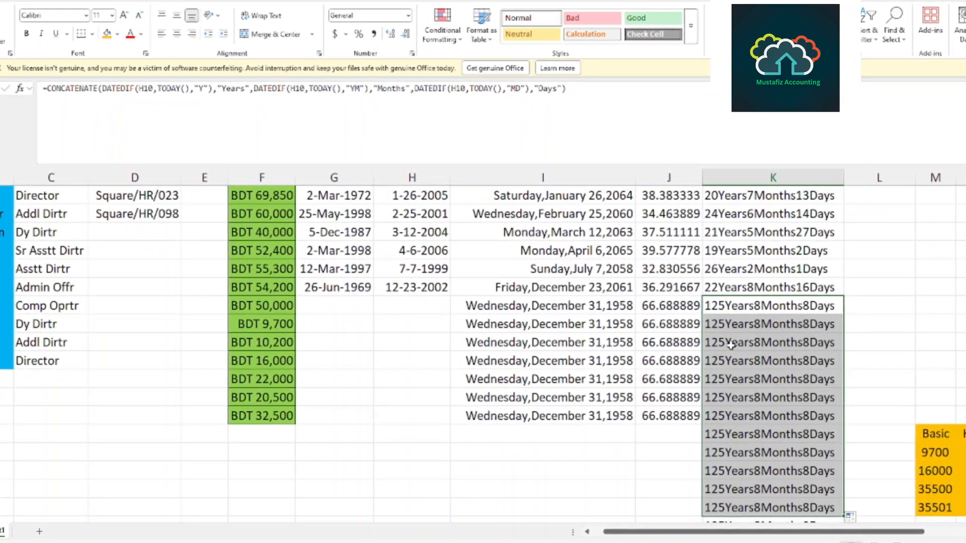
scroll(736, 345, down, 3)
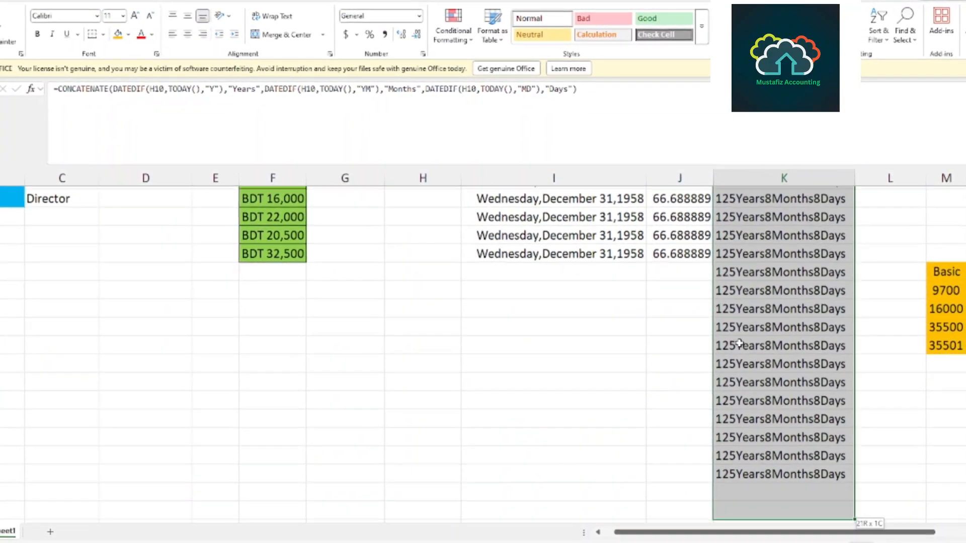
key(Delete)
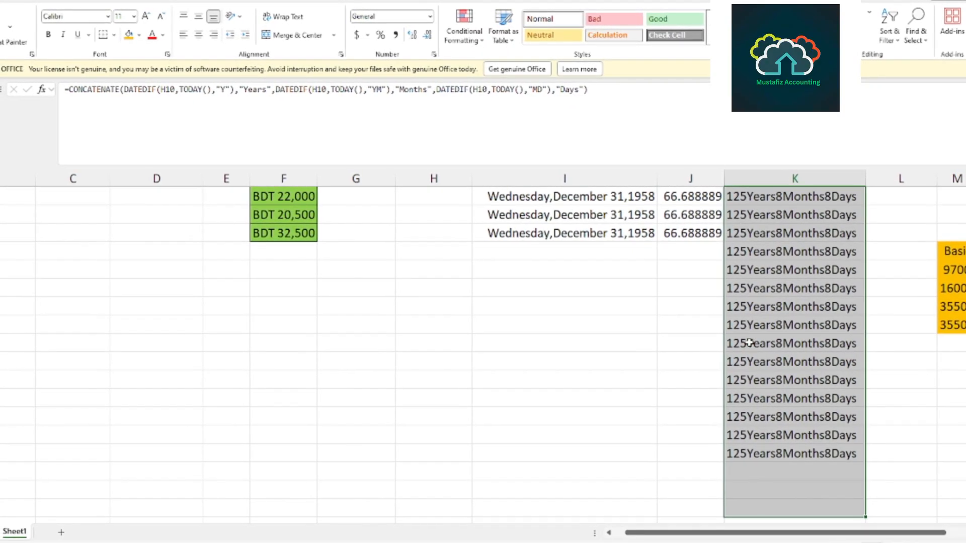
Enter the joining date 09/12/2000 in H10 for the employee with the designation Comp Oprtr.
scroll(480, 368, up, 5)
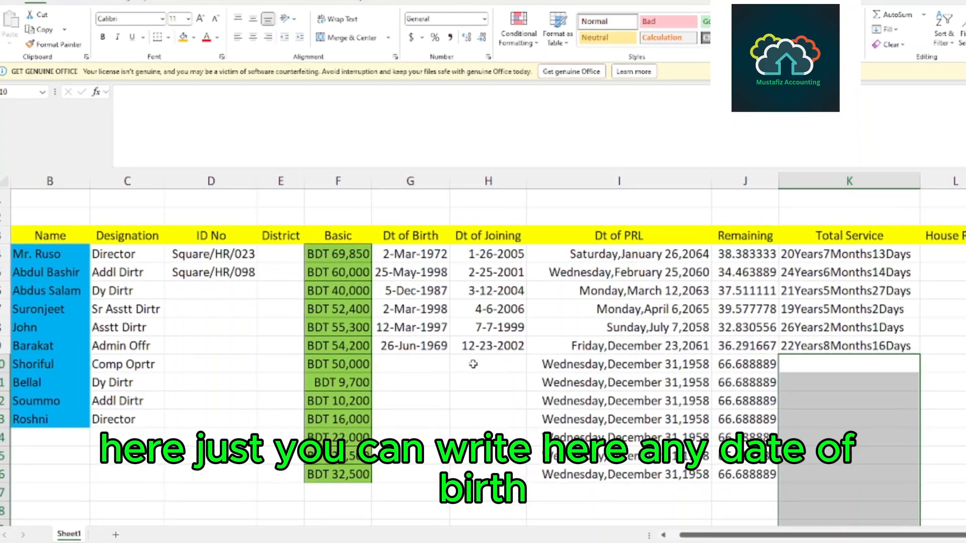
click(466, 363)
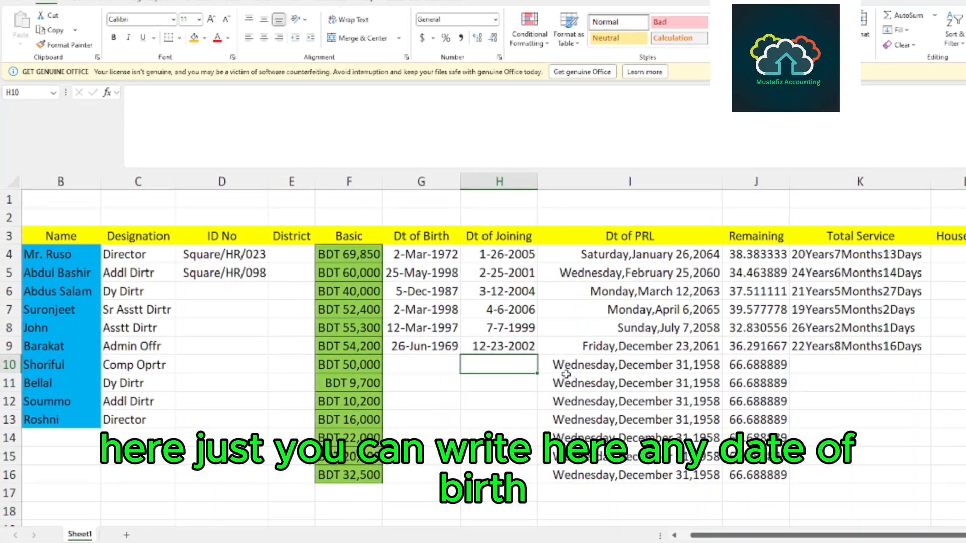
click(48, 366)
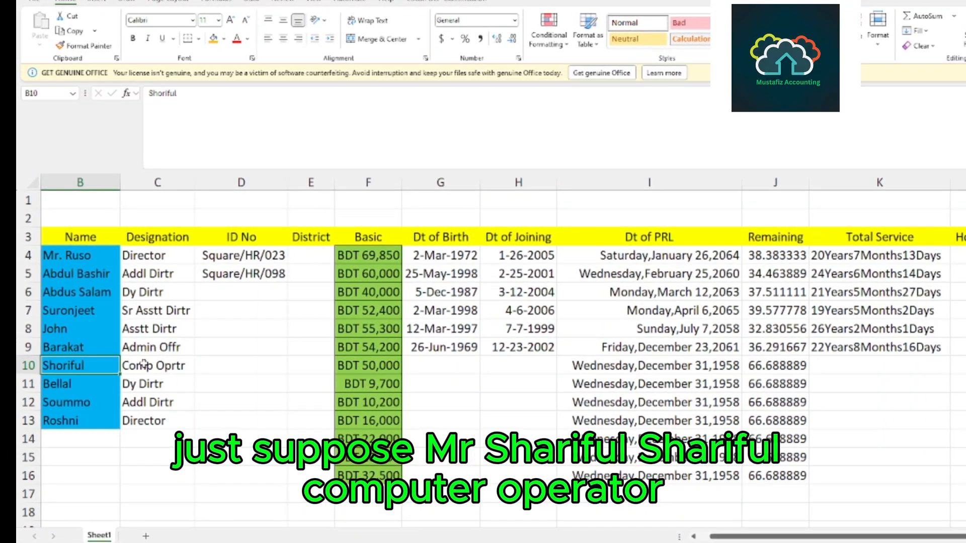
click(152, 364)
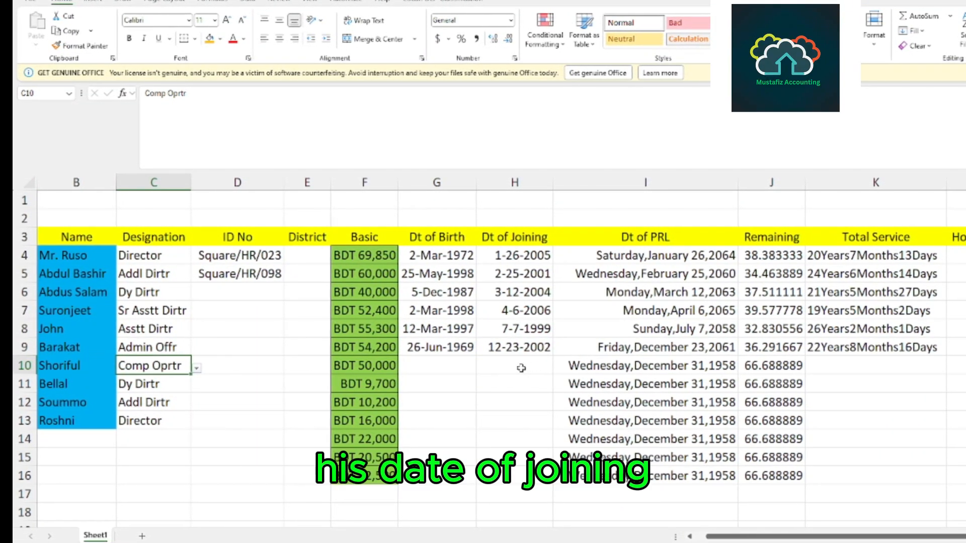
click(517, 365)
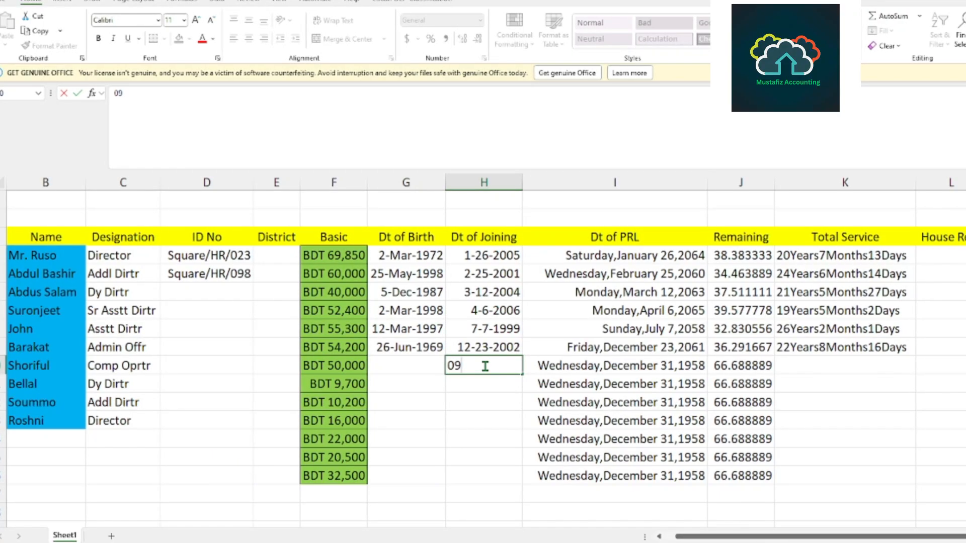
text(/)
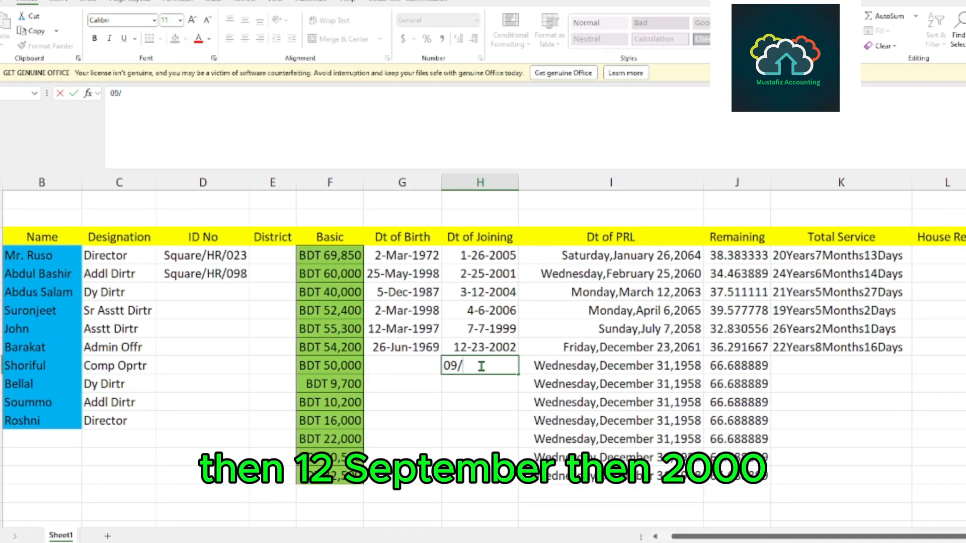
text(12)
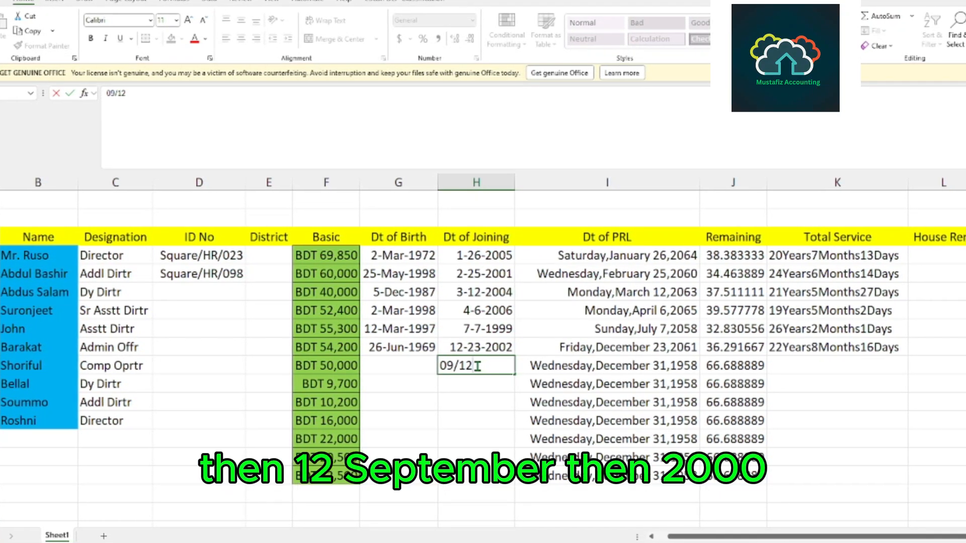
text(/)
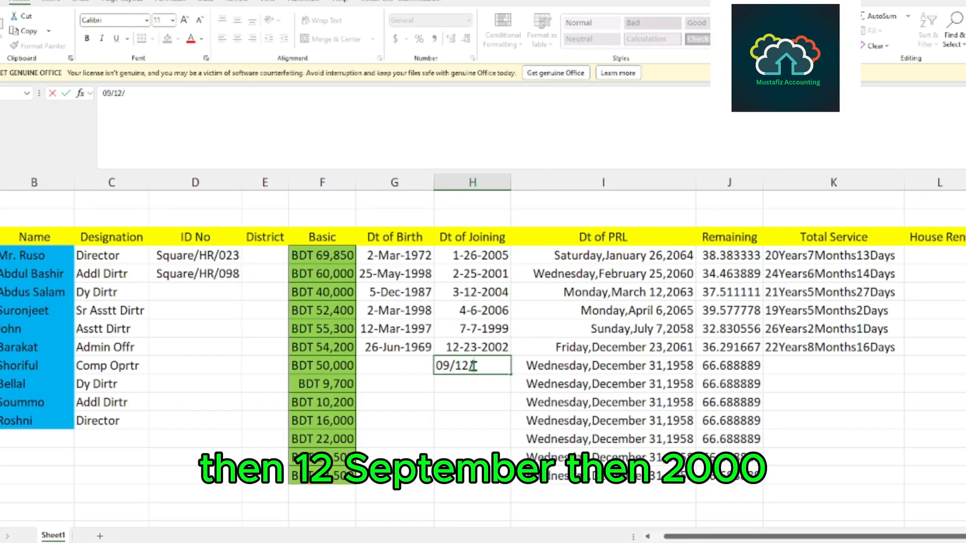
text(20)
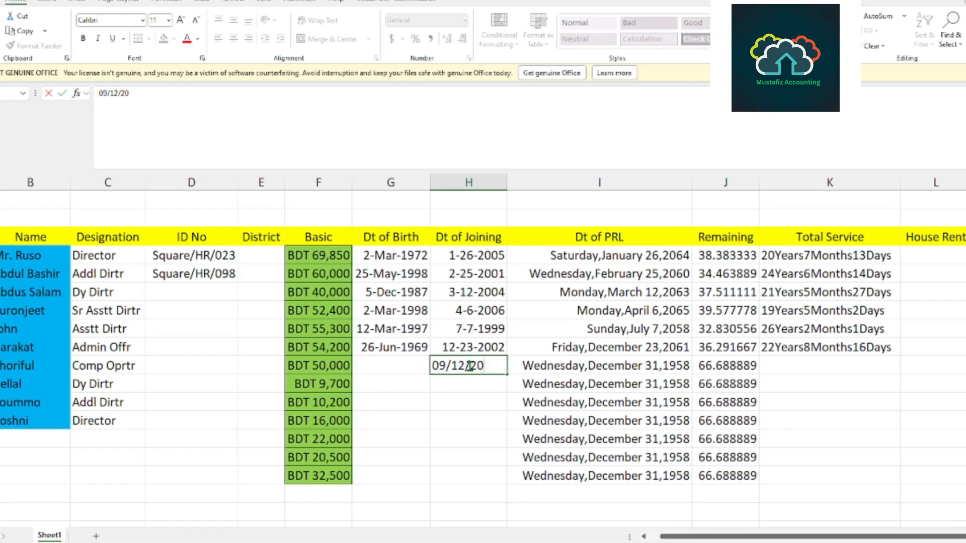
text(00)
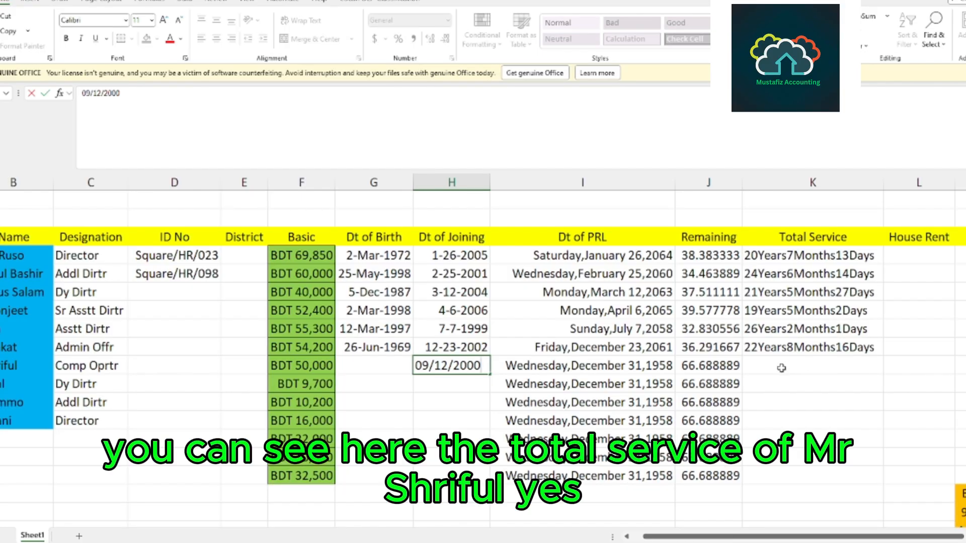
key(Return)
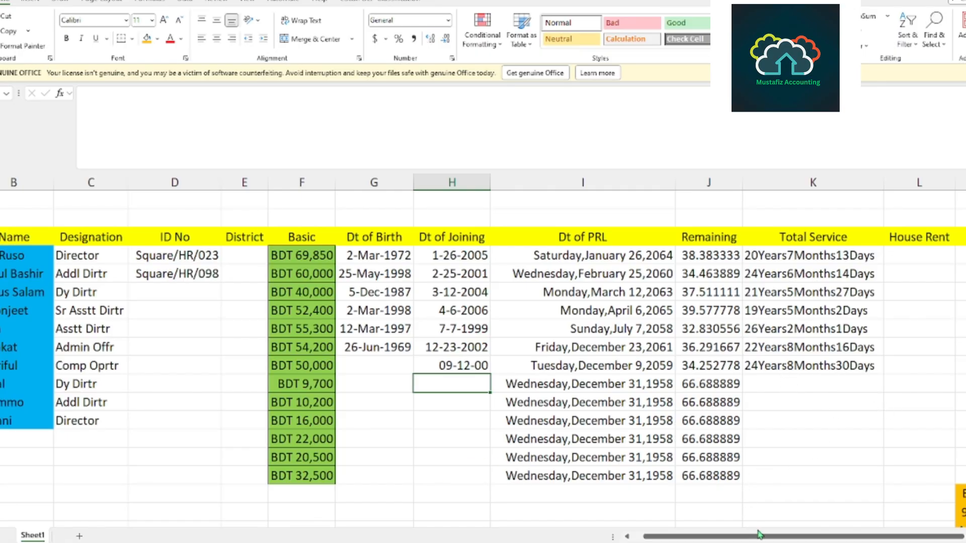
Examine the House Rent column beside Total Service and the orange rate table with Basic, House Rent(%) and House Rent(Min).
drag(760, 534, 779, 534)
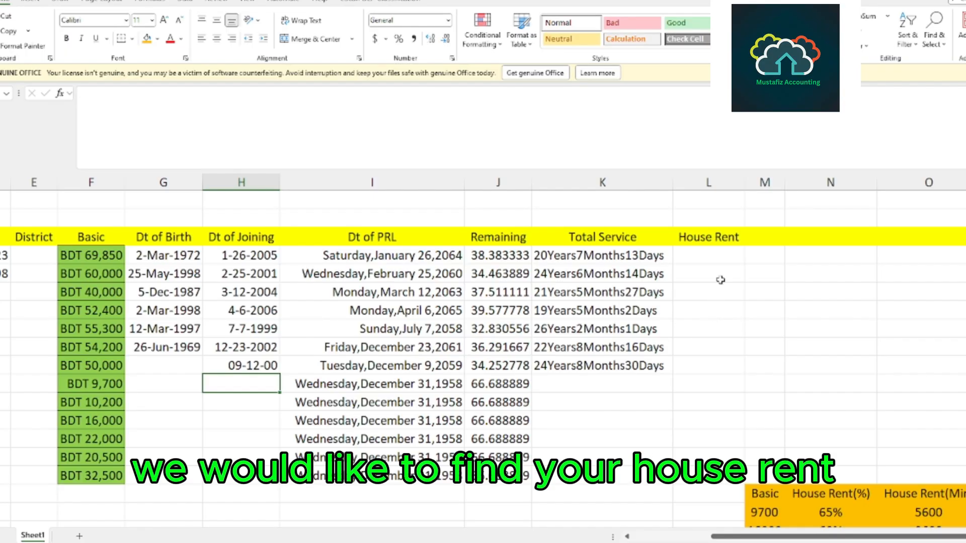
click(697, 257)
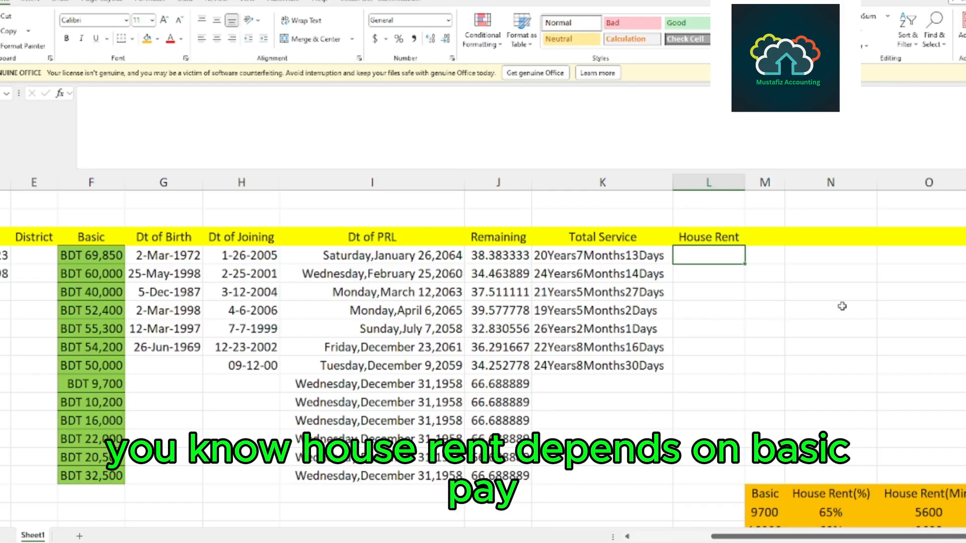
scroll(842, 306, down, 1)
scroll(752, 313, up, 1)
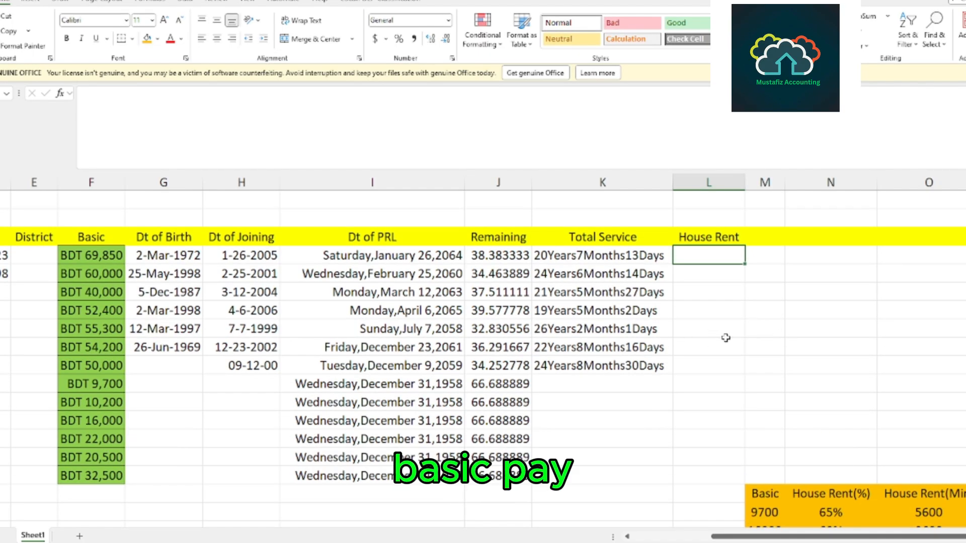
scroll(722, 334, up, 1)
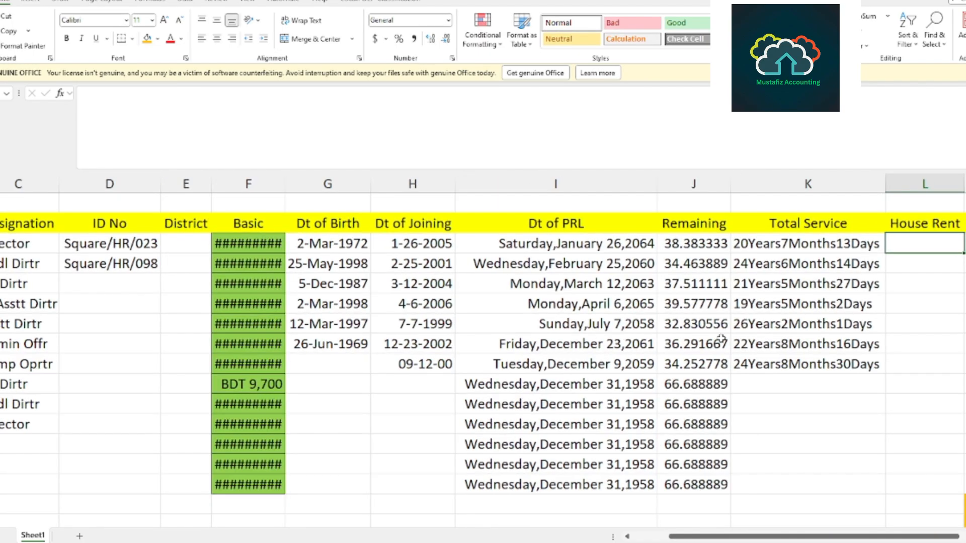
click(770, 347)
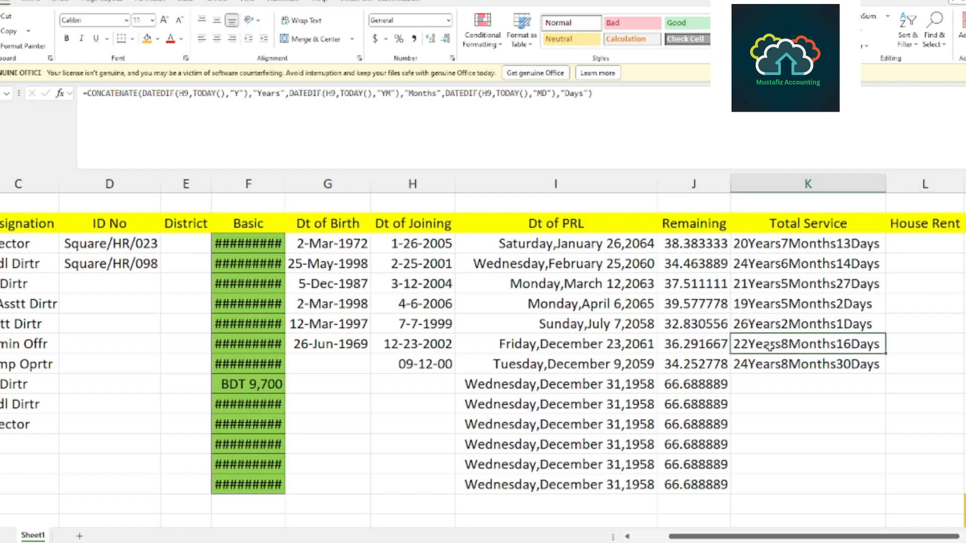
click(874, 404)
drag(777, 538, 828, 539)
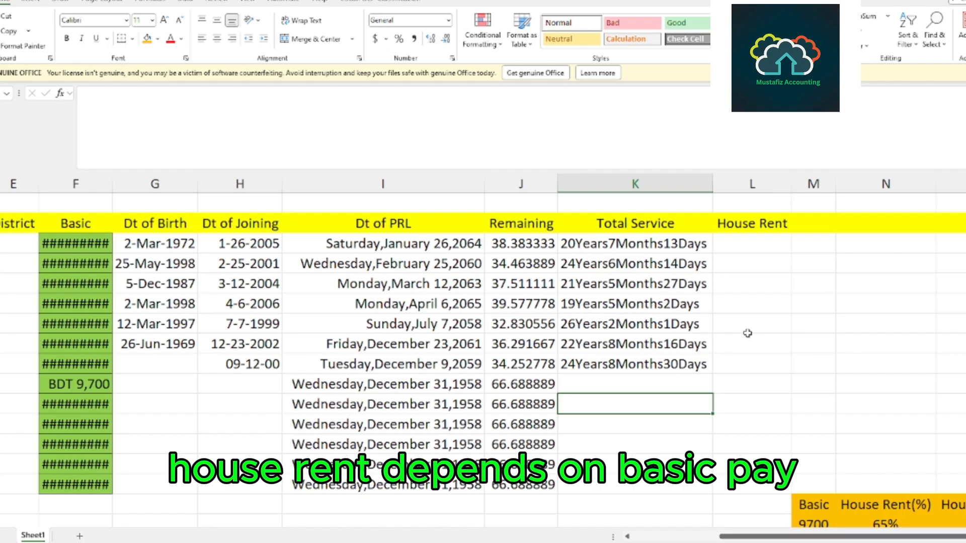
scroll(748, 334, down, 1)
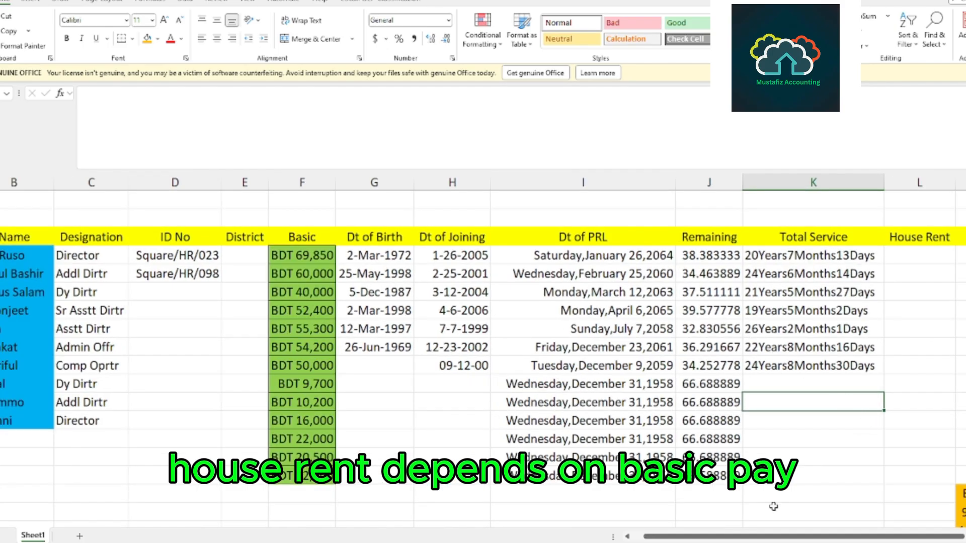
drag(775, 537, 833, 537)
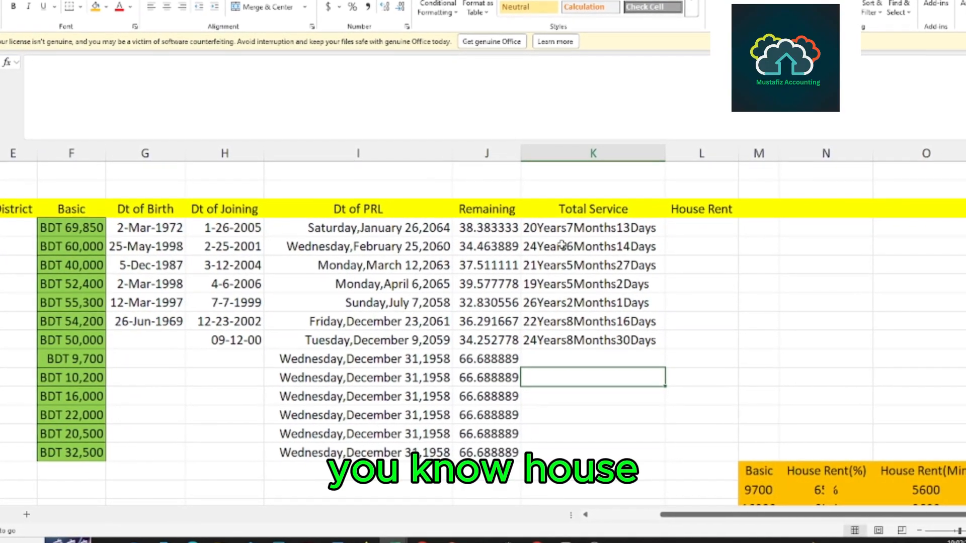
scroll(669, 267, down, 1)
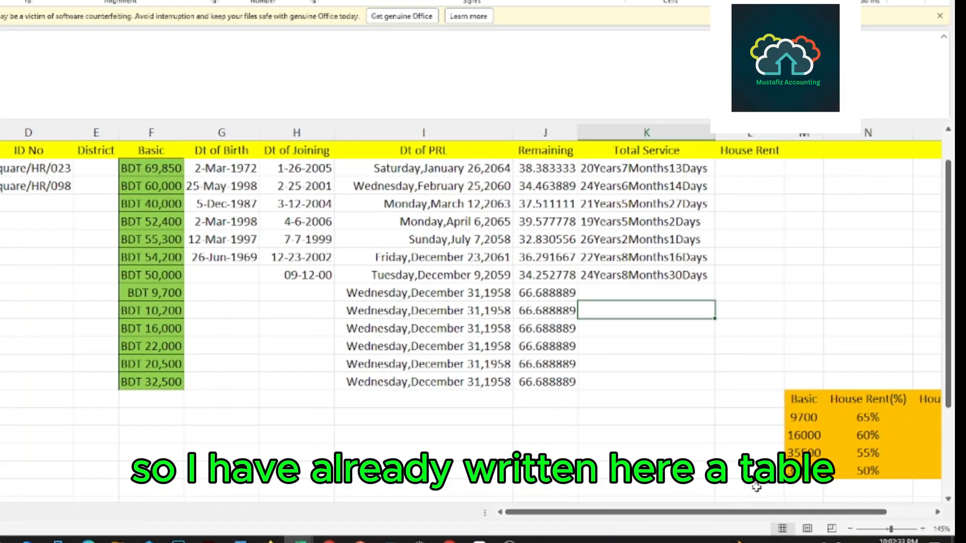
drag(702, 515, 870, 526)
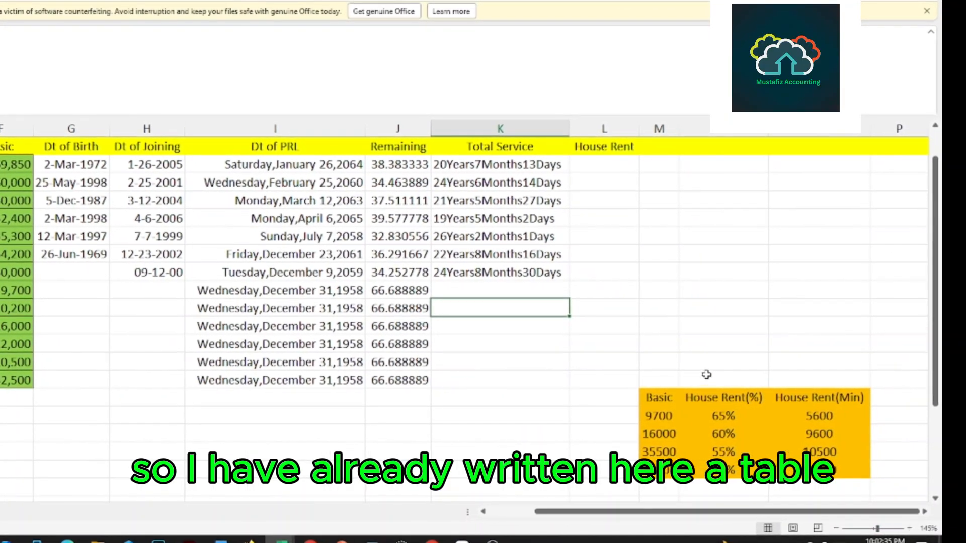